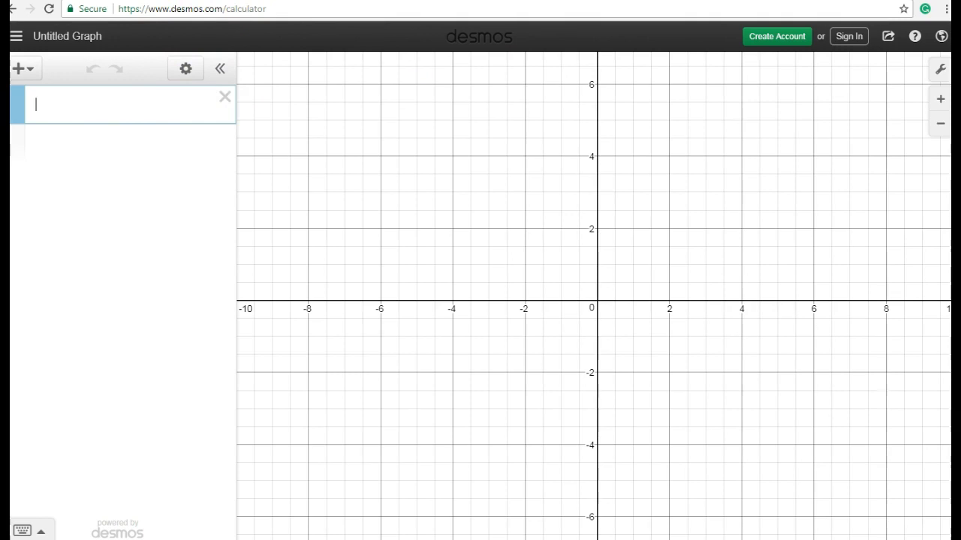
Step: Bring the seesaw photo window into view to examine it, and move it back out of the way
left_click_drag(682, 101, 960, 28)
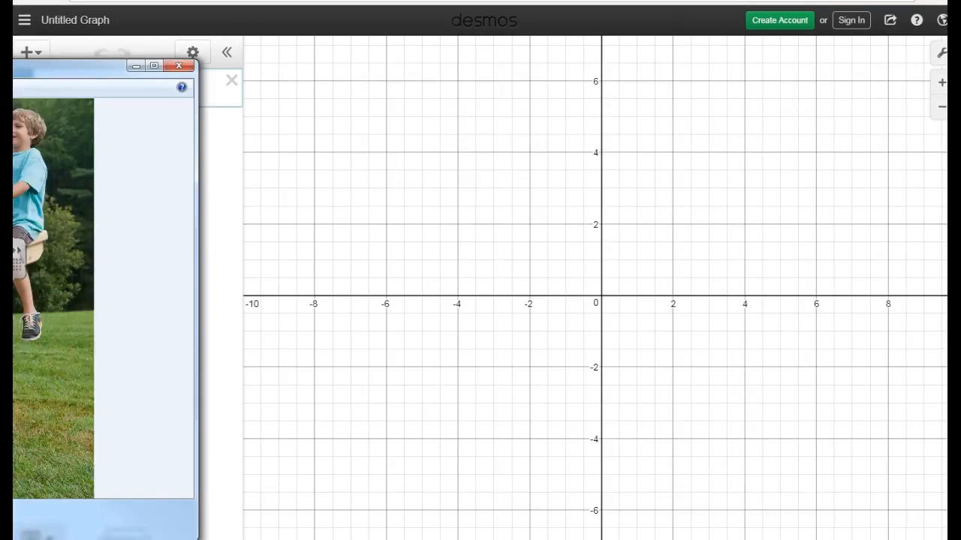
left_click_drag(0, 63, 530, 44)
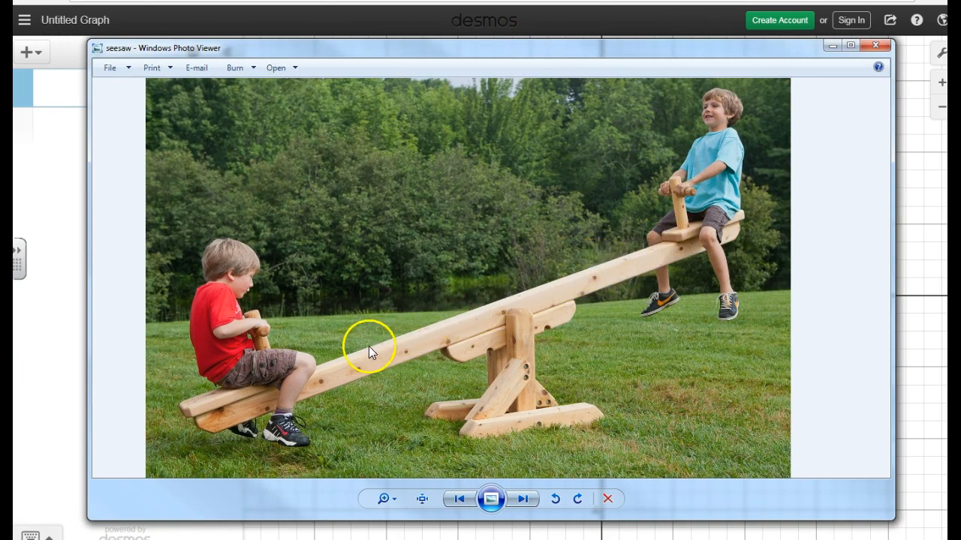
left_click_drag(510, 46, 0, 42)
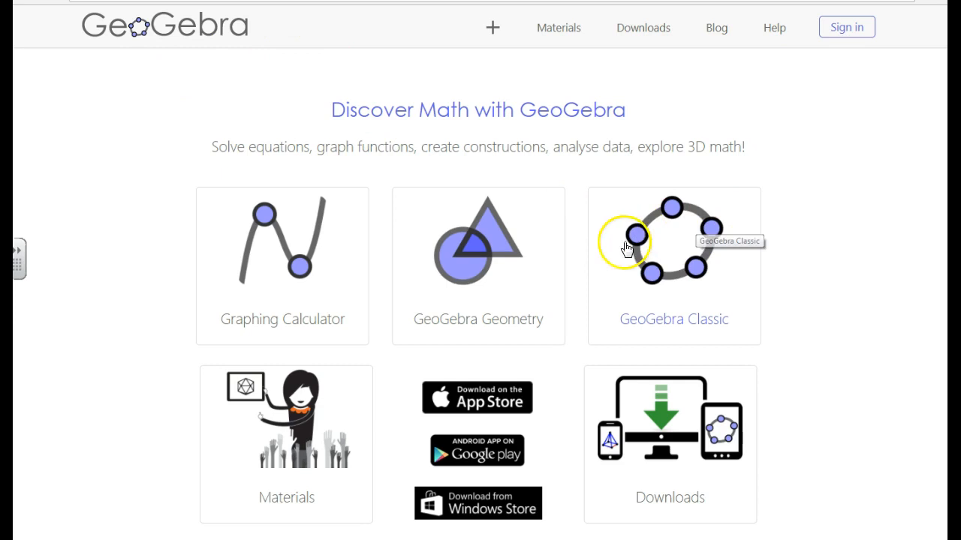
Step: Open GeoGebra Classic and insert the seesaw.jpg image from the Desktop into the graphics view
left_click(675, 268)
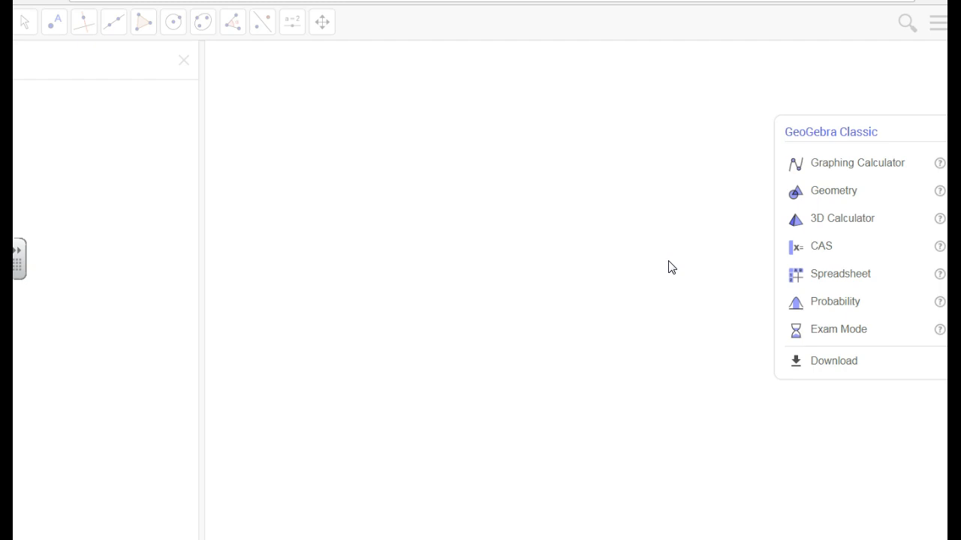
left_click(634, 279)
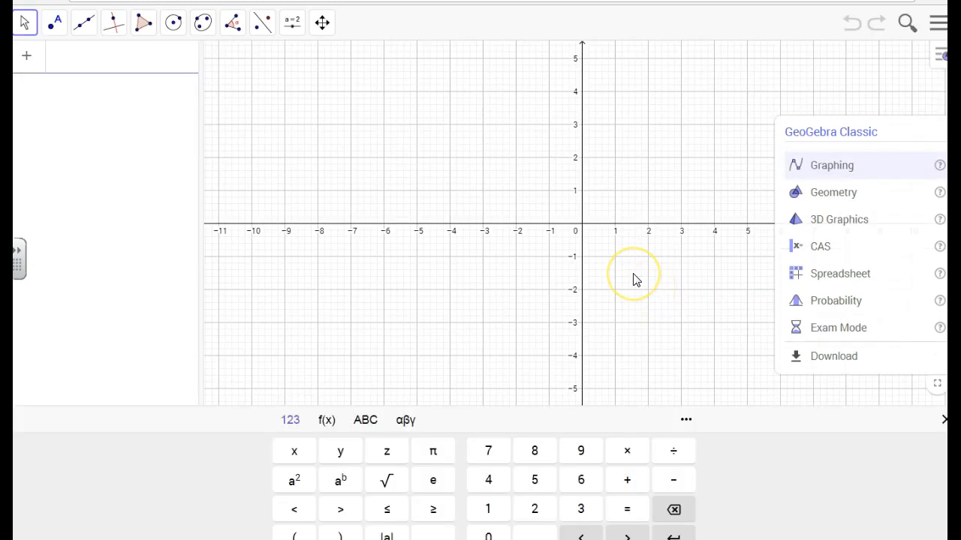
left_click(293, 35)
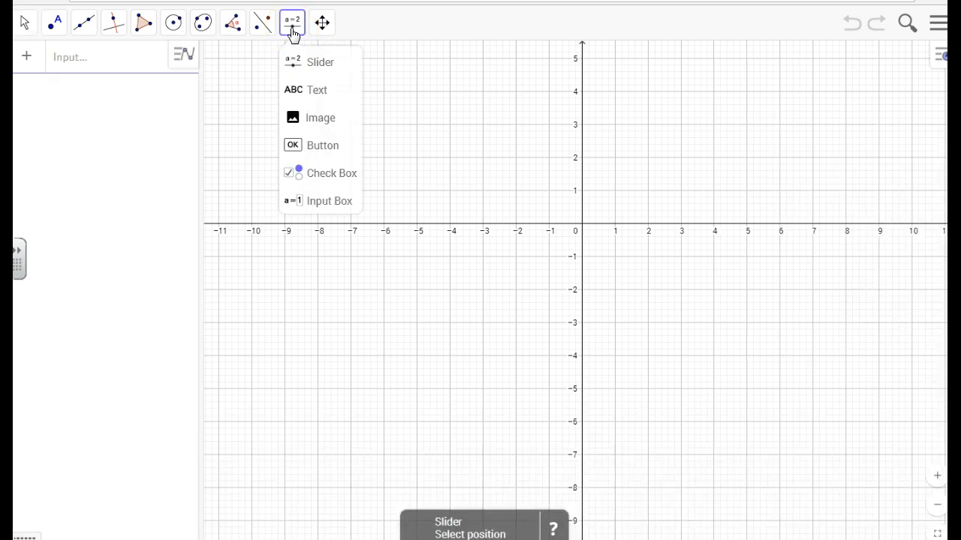
left_click(327, 123)
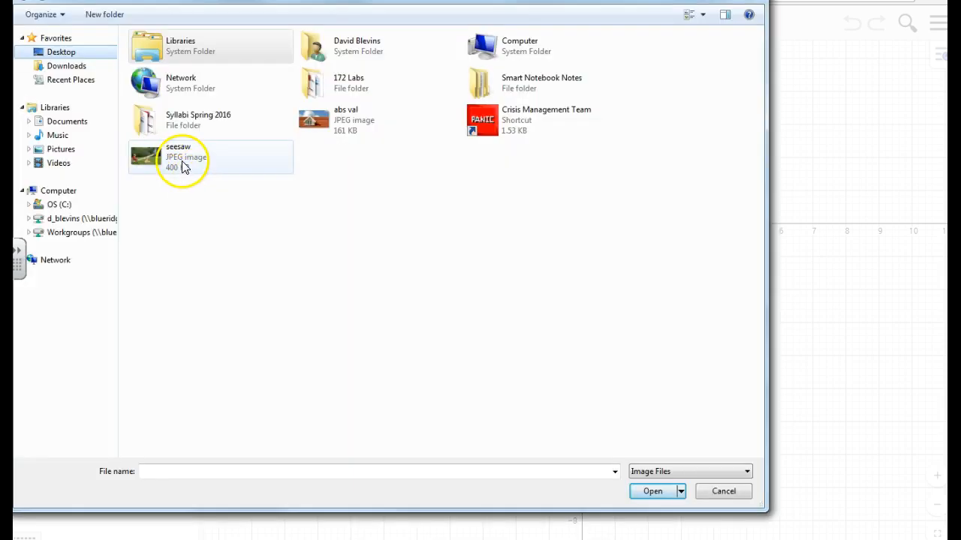
left_click(150, 172)
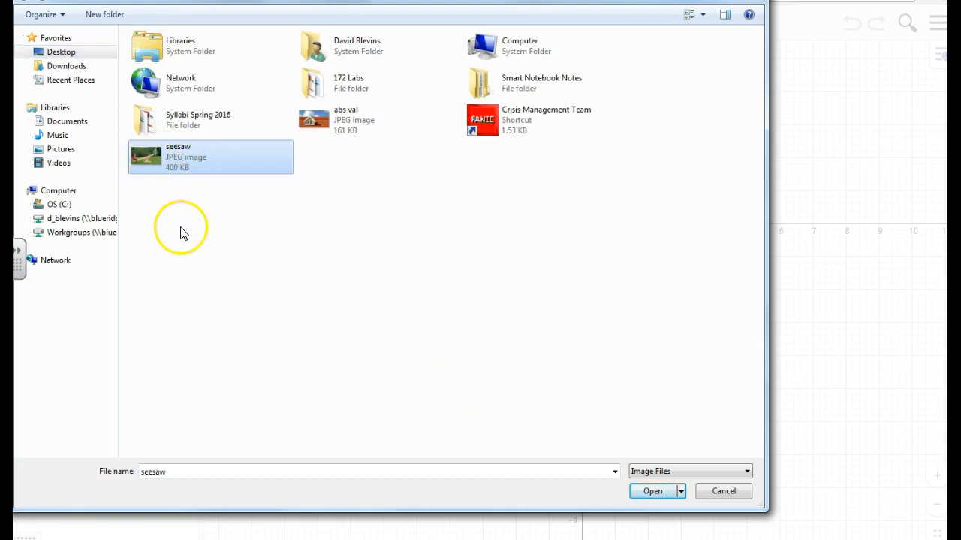
left_click(650, 495)
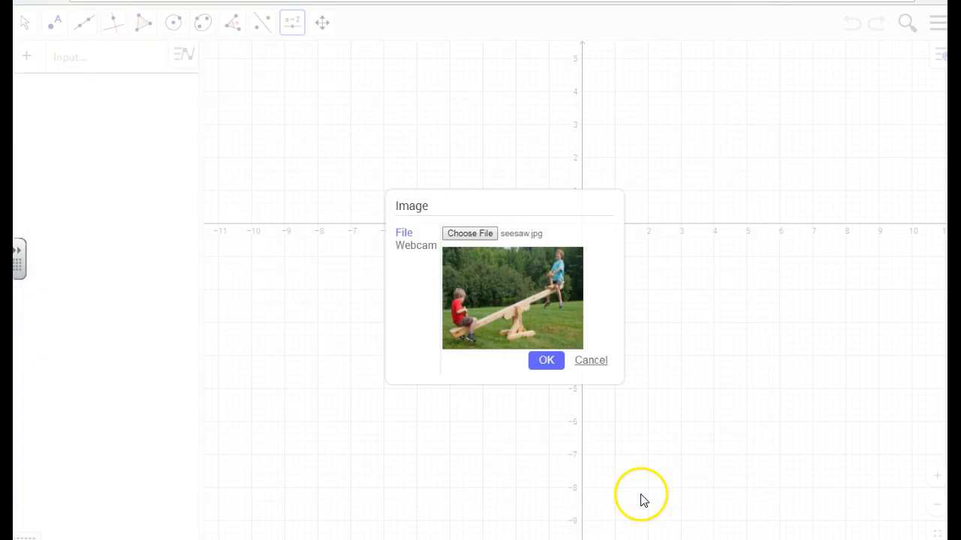
left_click(551, 363)
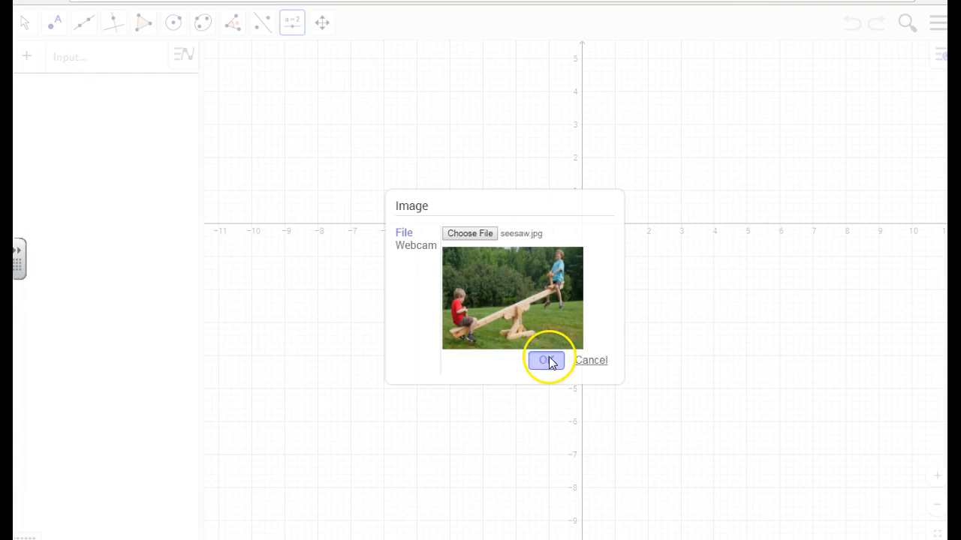
Step: Move the seesaw image into the first quadrant and shrink it by moving corner point A to about (1.64, 0.48)
left_click_drag(647, 215, 749, 139)
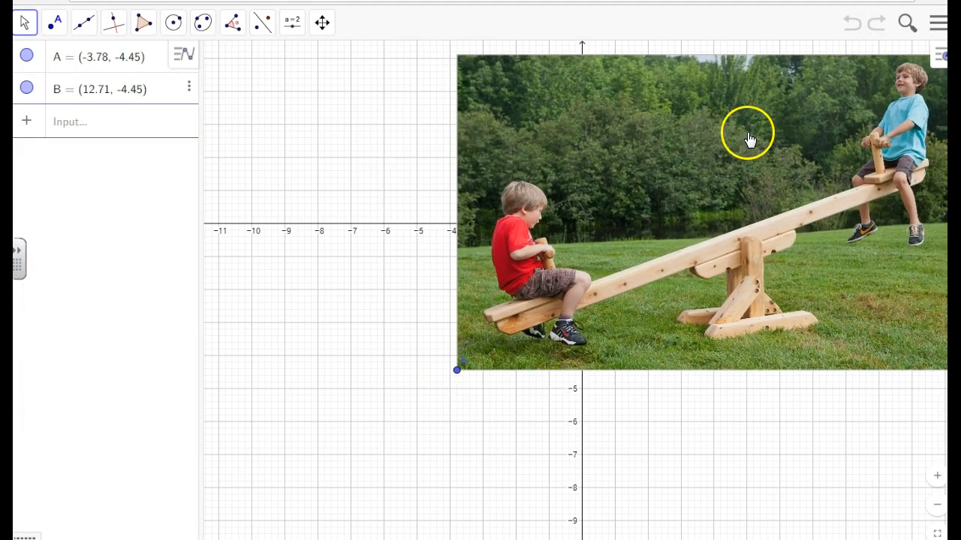
left_click_drag(626, 429, 431, 476)
left_click_drag(514, 322, 662, 224)
left_click_drag(585, 375, 476, 485)
left_click_drag(517, 380, 554, 294)
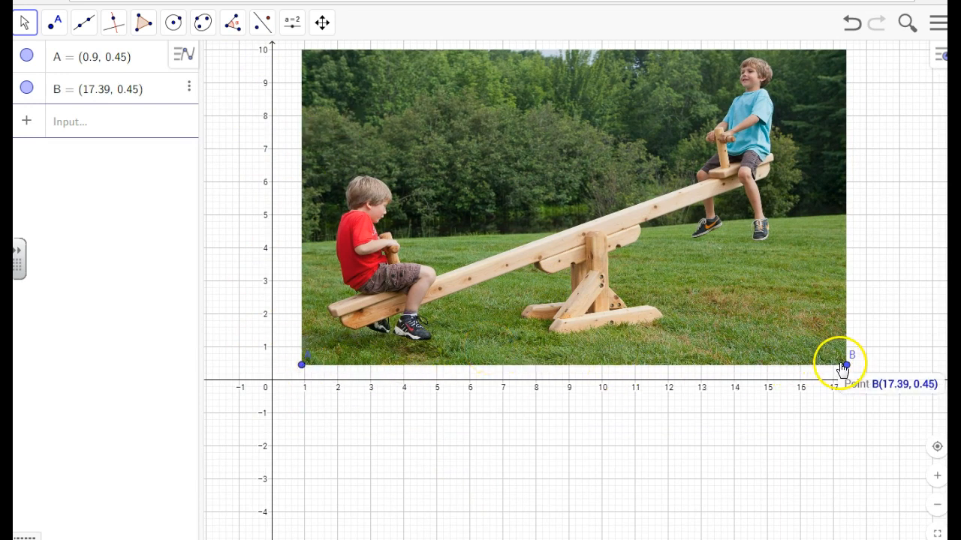
left_click_drag(302, 368, 327, 368)
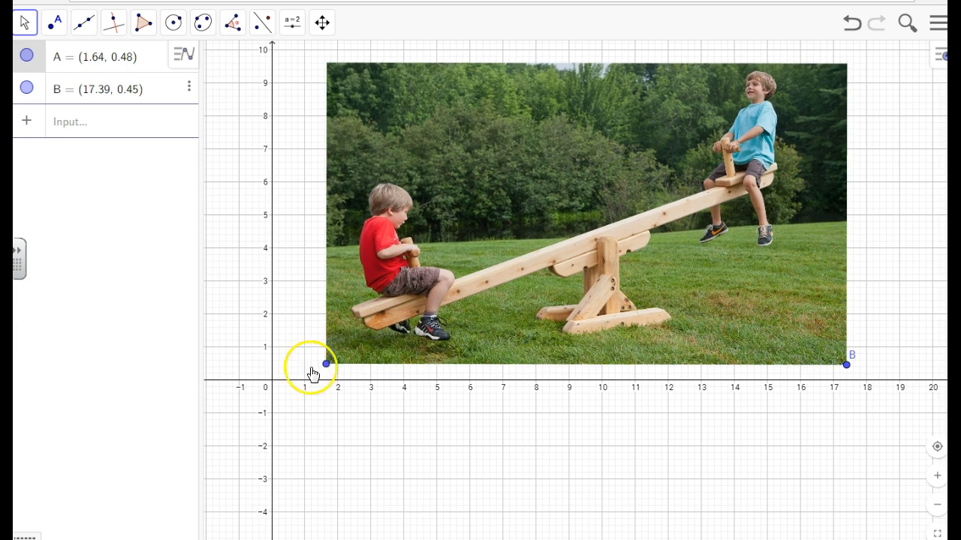
Step: Hide corner points A and B and set the seesaw picture as a background image so the grid overlays it
left_click(27, 57)
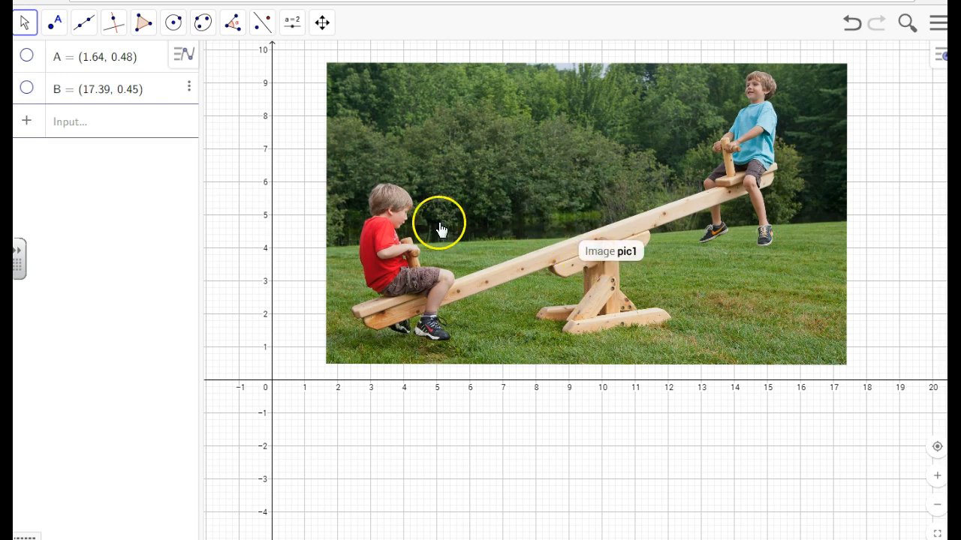
left_click(553, 171)
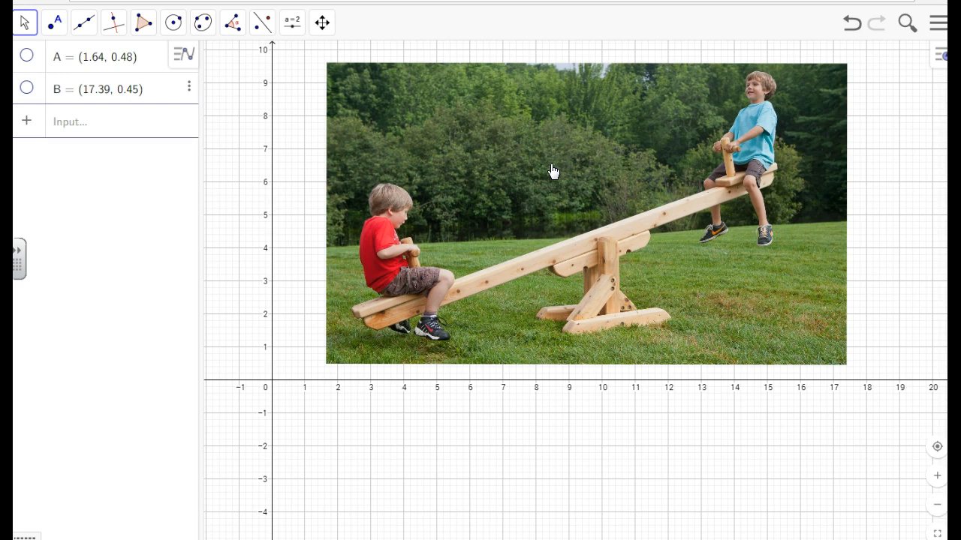
right_click(553, 171)
left_click(608, 287)
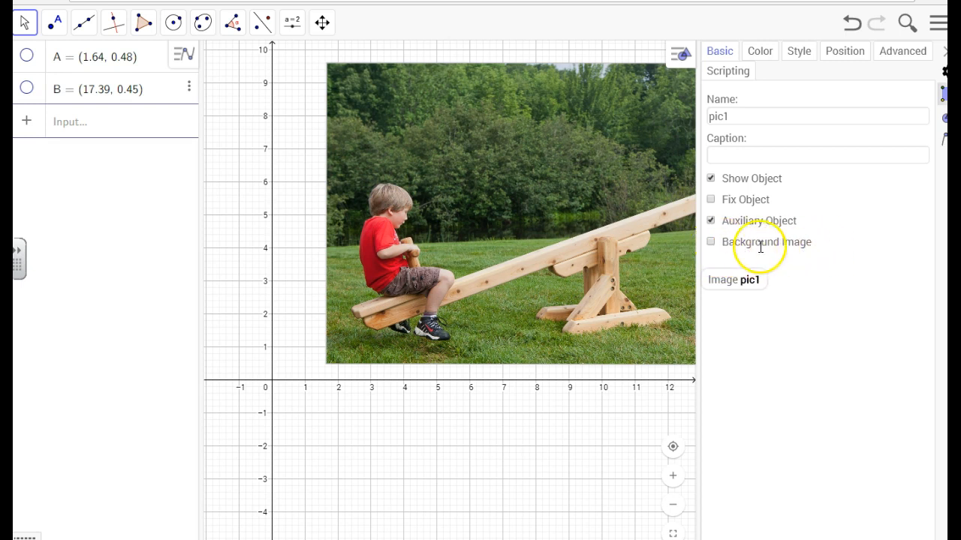
left_click(710, 243)
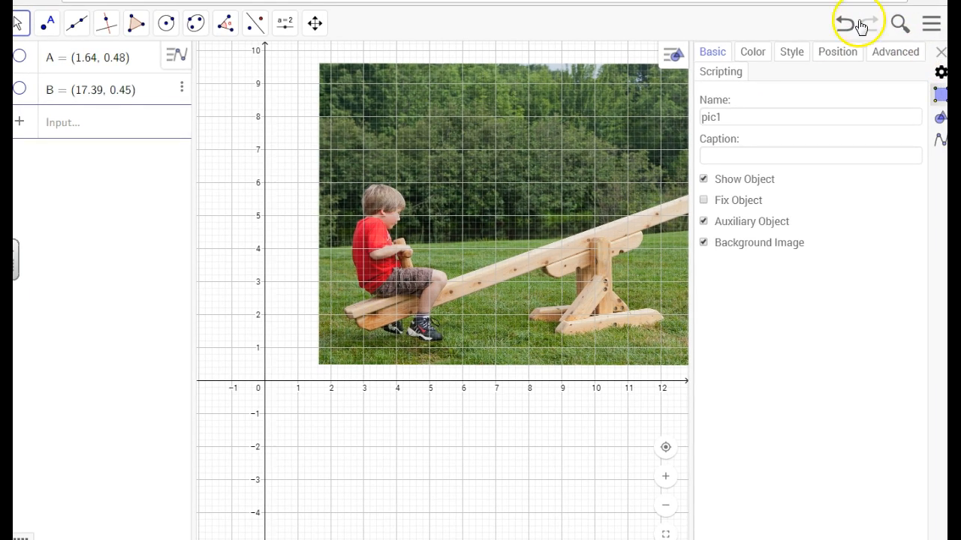
left_click(940, 52)
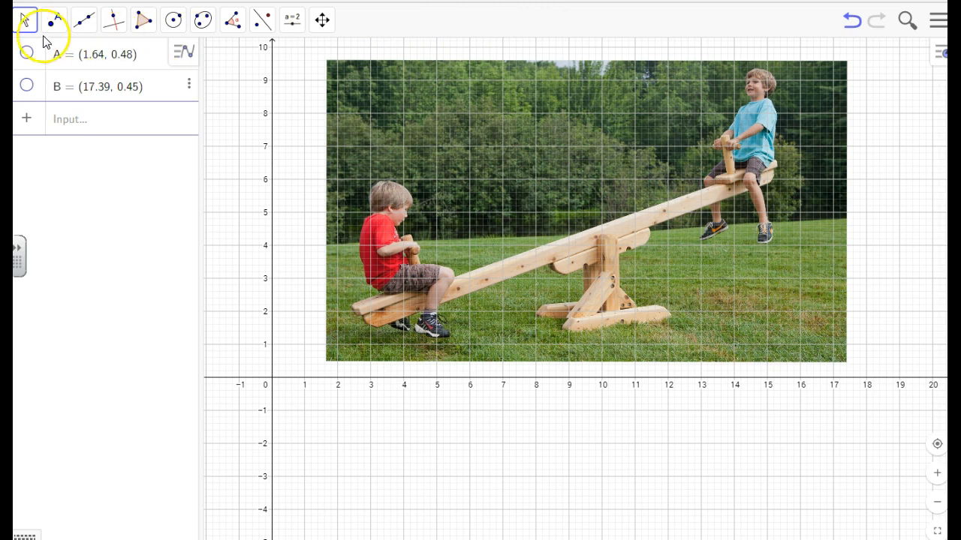
Step: Plot eight points along the upper edge of the seesaw plank, from about (6.28, 3.3) to about (12.18, 5.42)
left_click(56, 24)
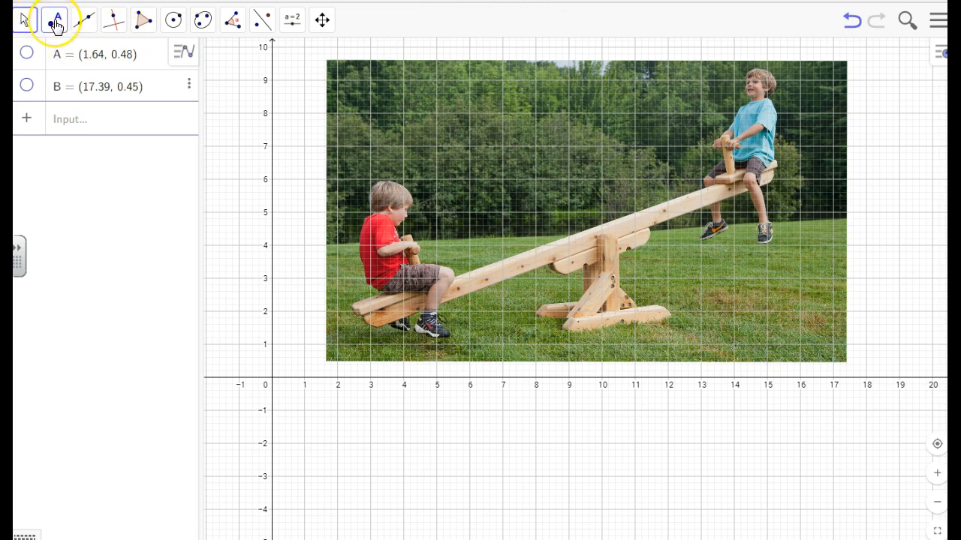
left_click(56, 24)
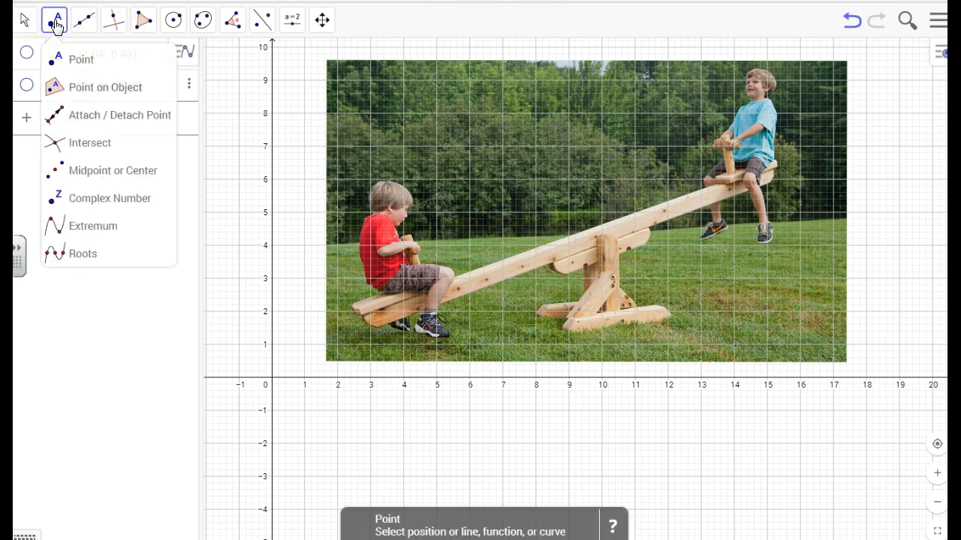
left_click(66, 59)
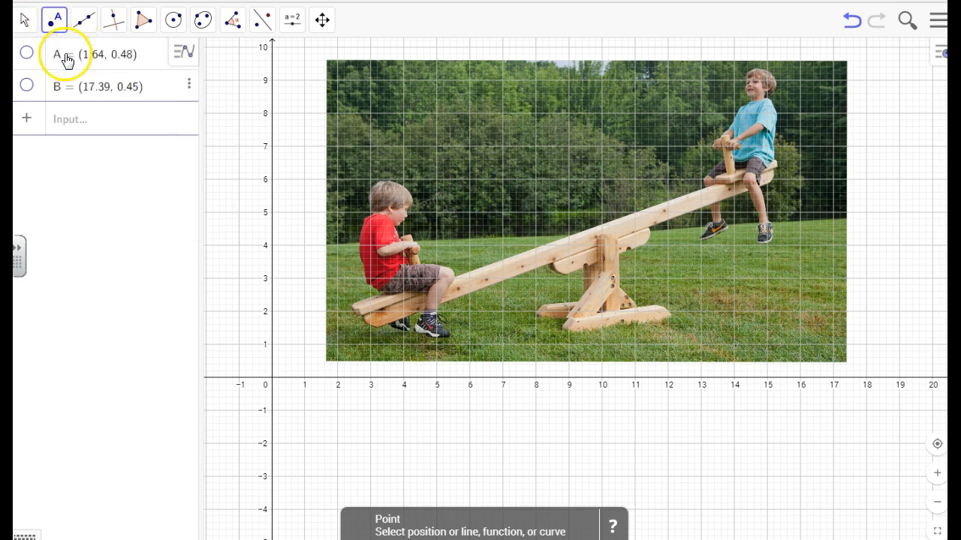
left_click(480, 268)
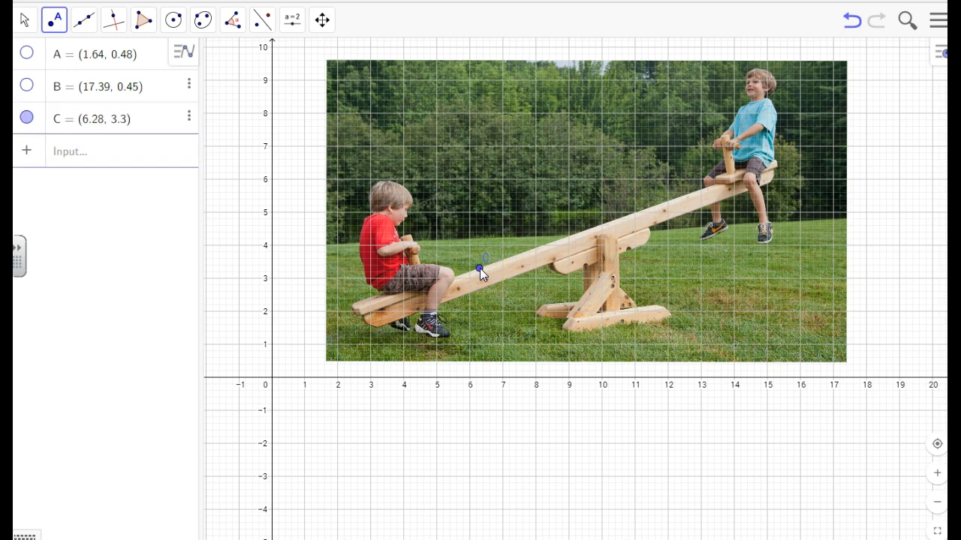
left_click(508, 257)
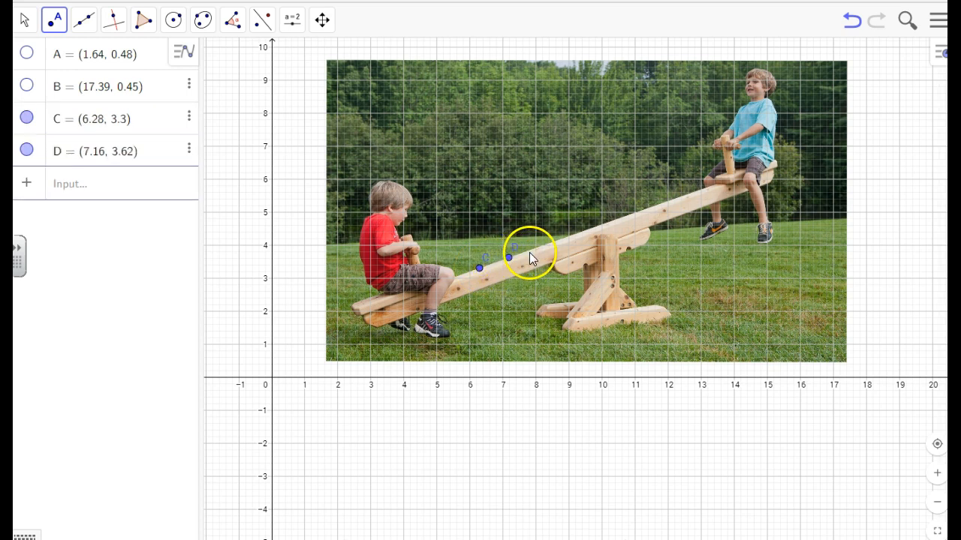
left_click(528, 251)
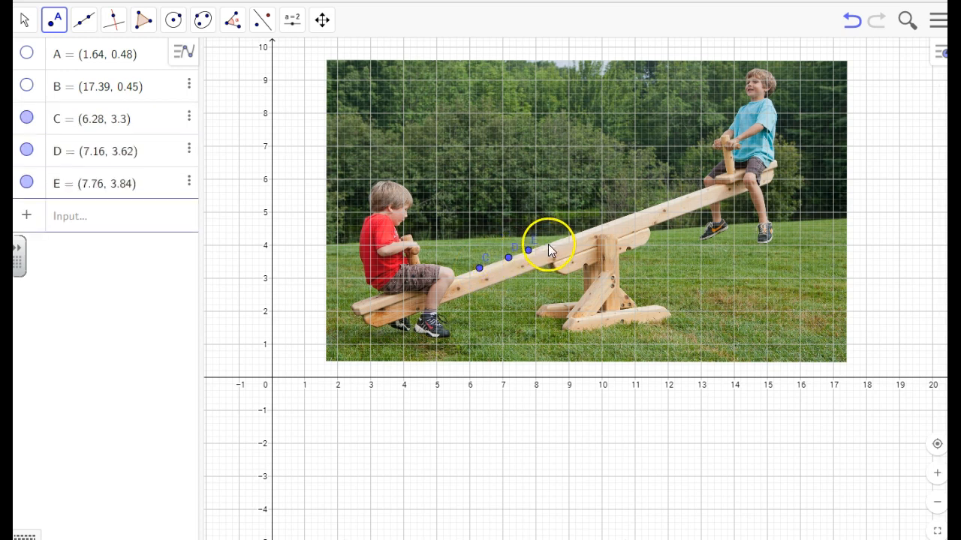
left_click(555, 240)
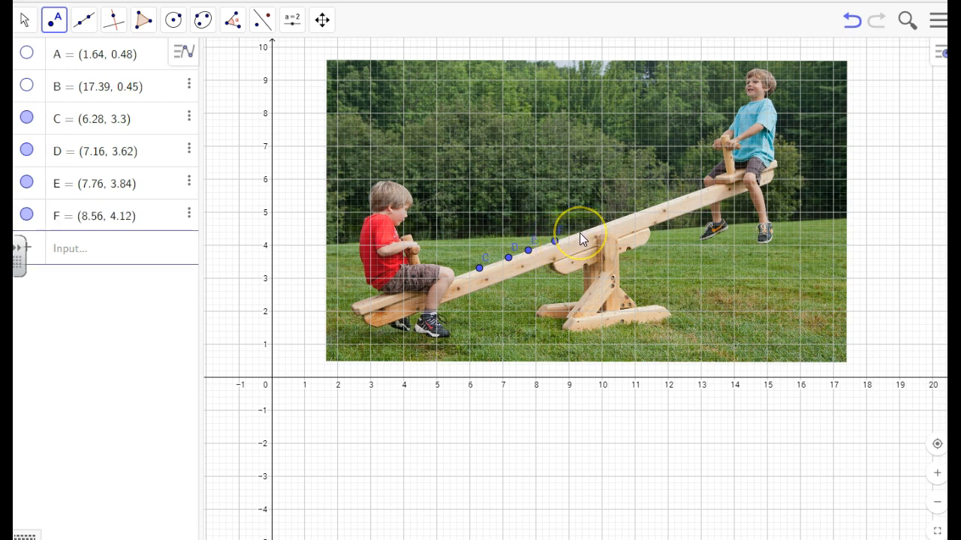
left_click(579, 233)
left_click(609, 221)
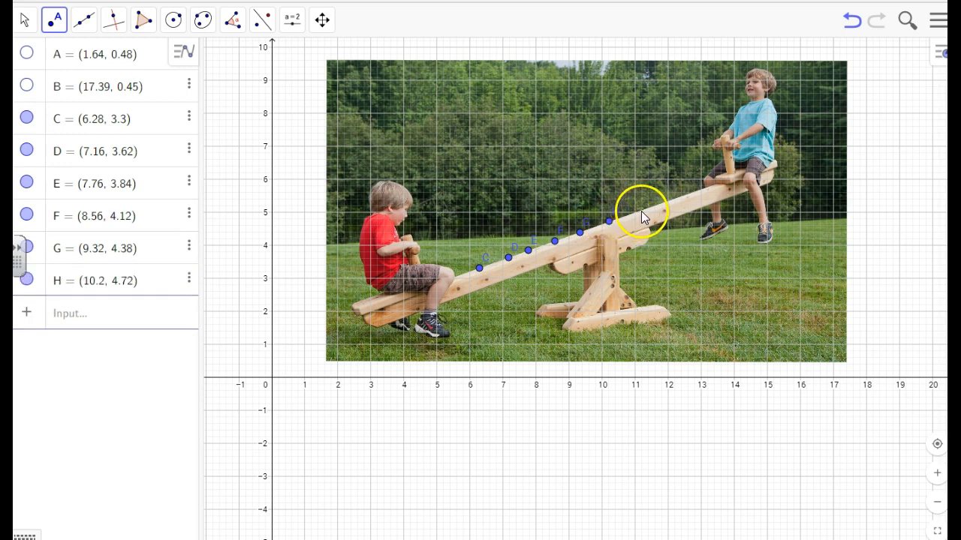
left_click(641, 211)
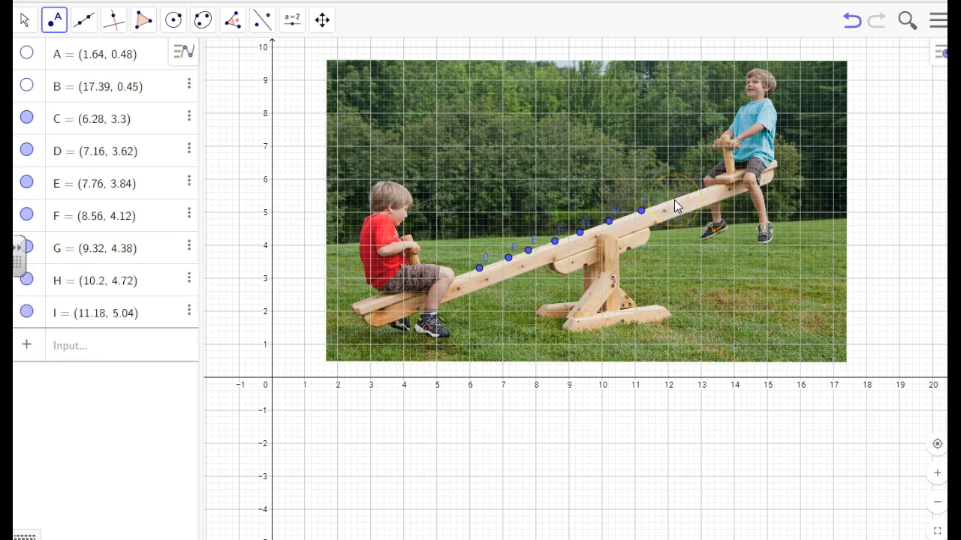
left_click(673, 199)
left_click(617, 223)
left_click(523, 252)
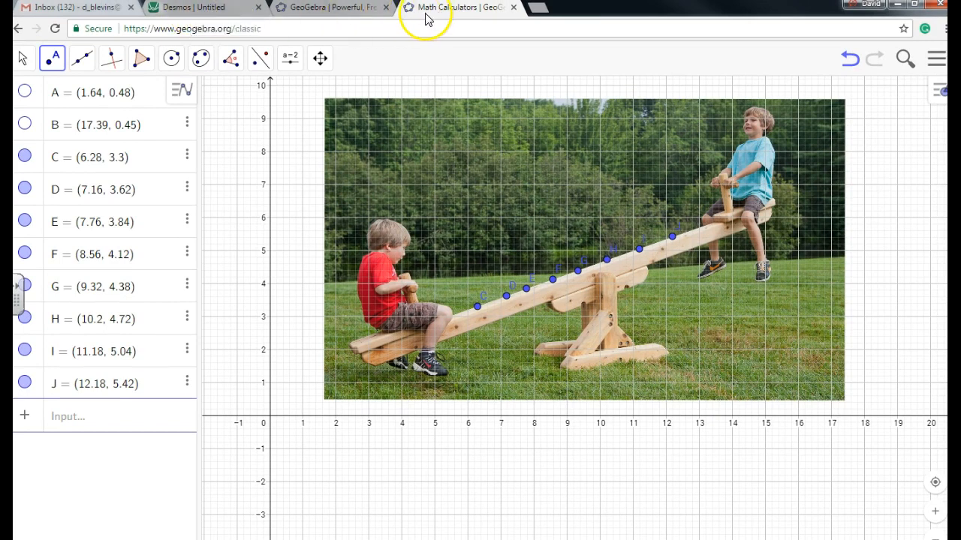
Step: Switch to Desmos, detach it into its own window and arrange it beside GeoGebra's list of point coordinates
left_click(202, 15)
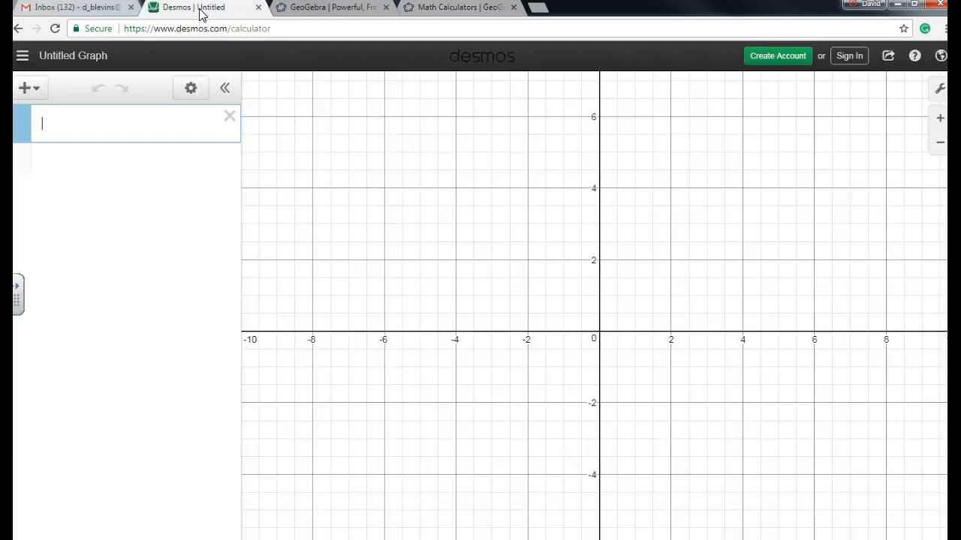
left_click_drag(201, 15, 210, 105)
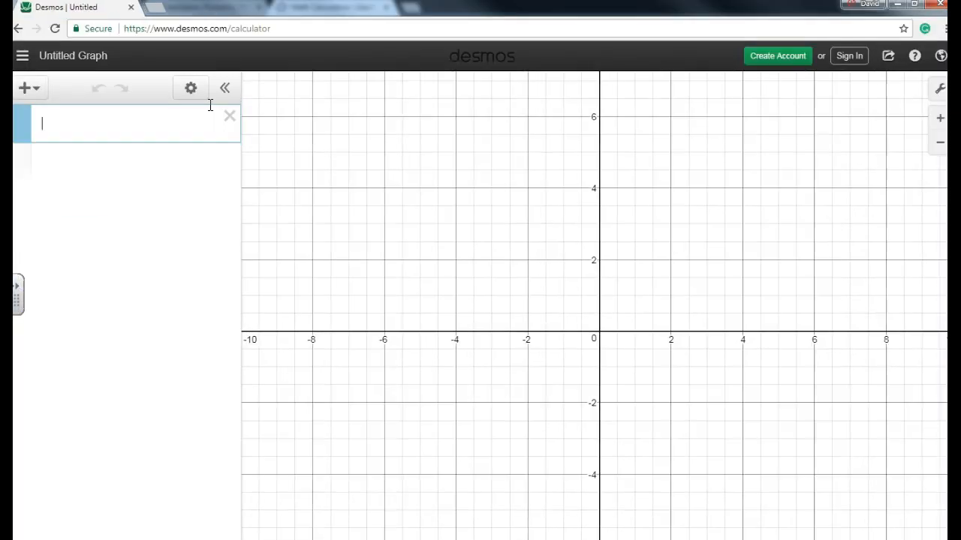
left_click_drag(232, 18, 264, 41)
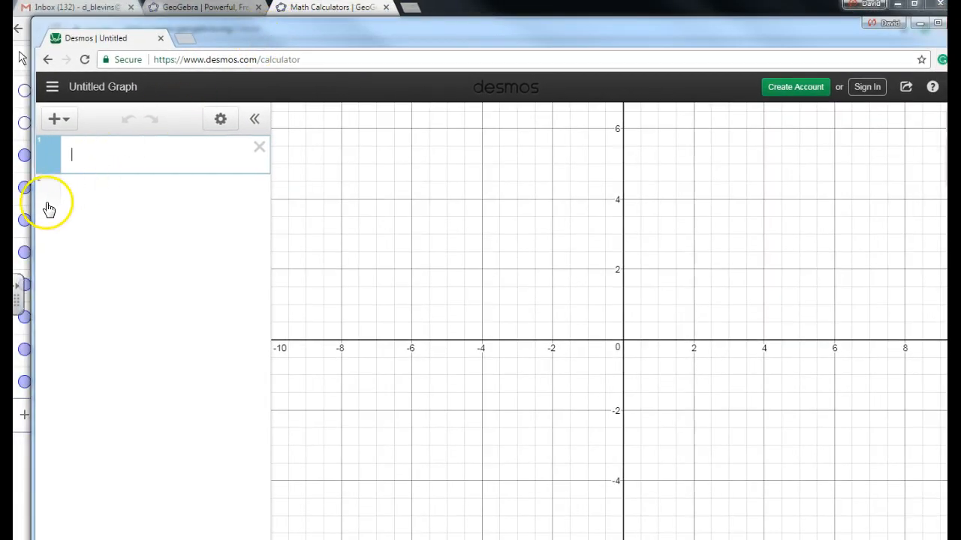
left_click_drag(31, 209, 175, 210)
left_click_drag(470, 34, 461, 25)
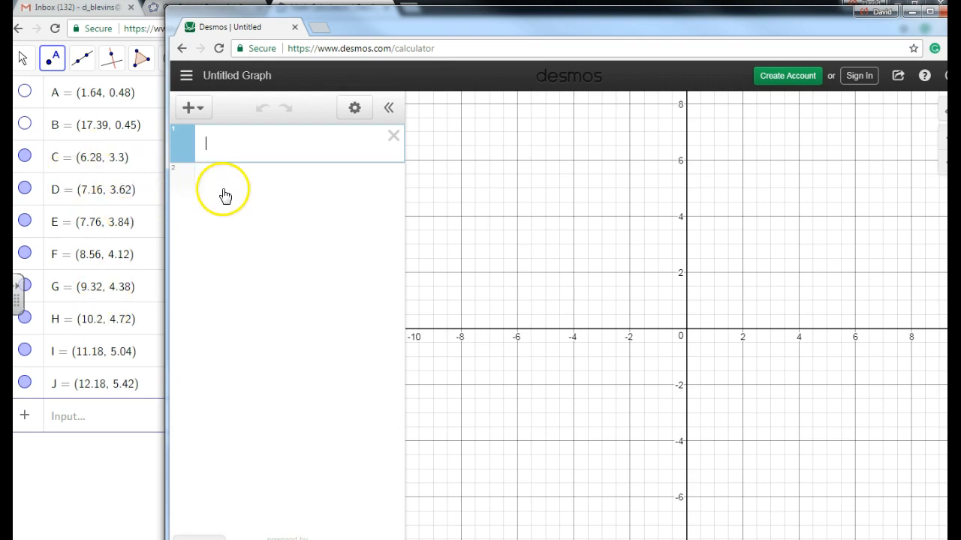
Step: Insert a table and fill its x₁ column with 6.28, 7.16, 7.76, 8.56, 9.32, 10.2, 11.18 and 12.18
left_click(192, 110)
left_click(218, 200)
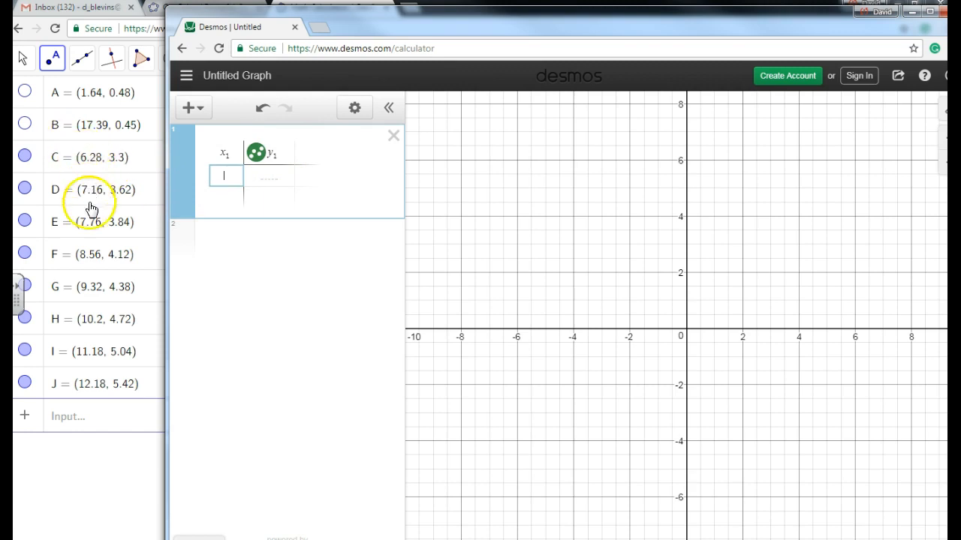
left_click(223, 176)
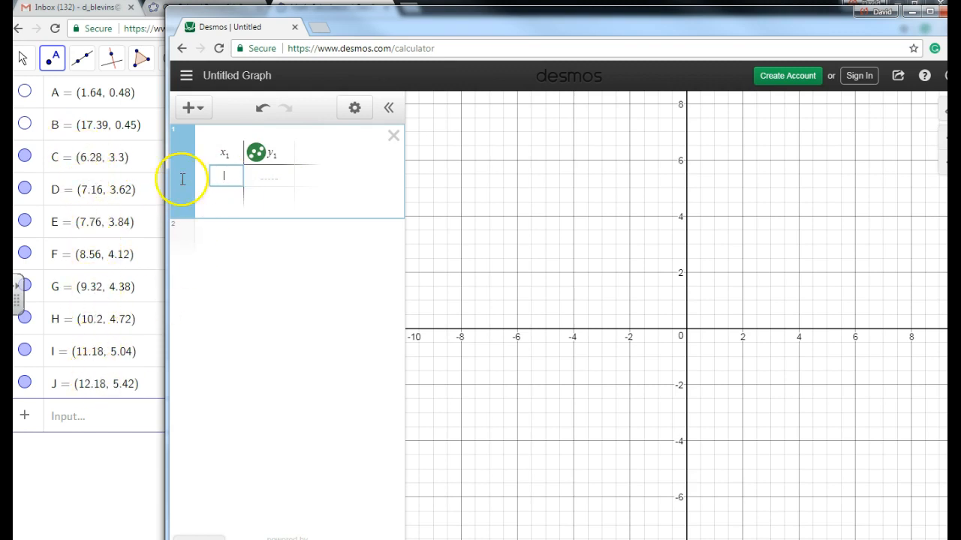
type("6.2")
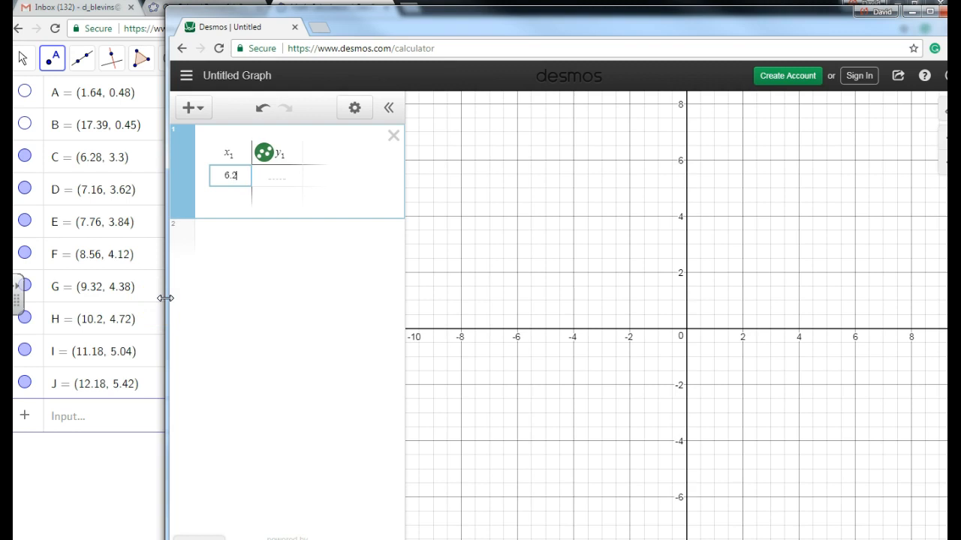
type("8")
key("Return")
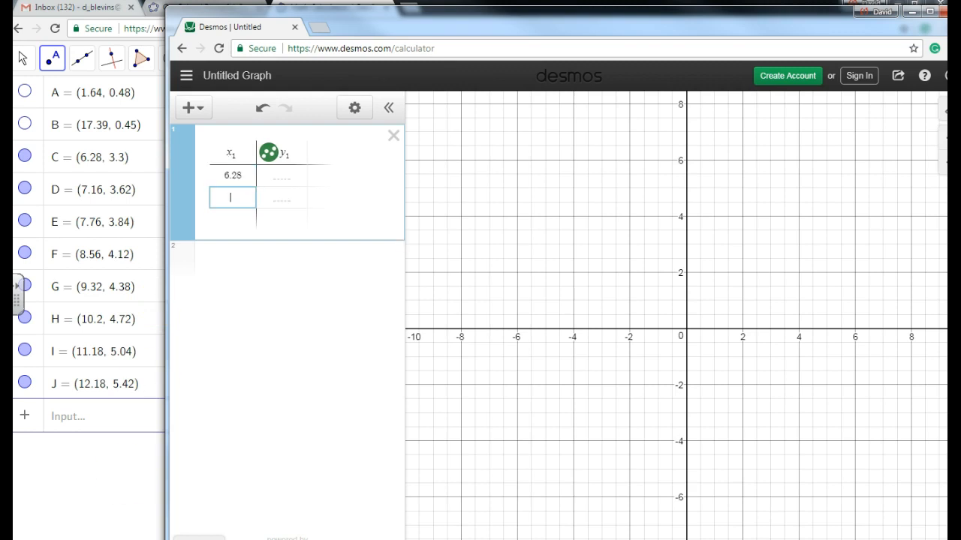
type("7.16 7.76 8.56 9.32 10.2 11.18 12.18")
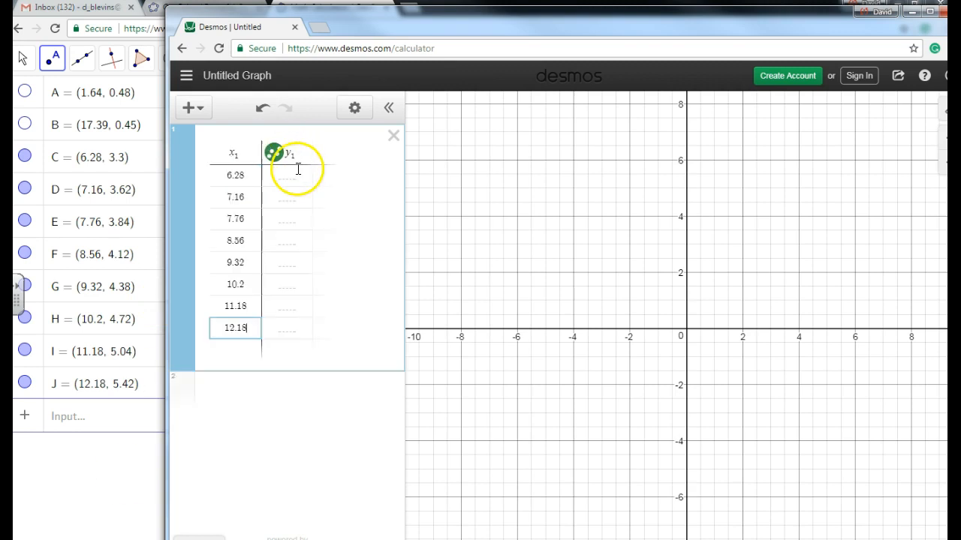
Step: Fill the y₁ column with 3.3, 3.62, 3.84, 4.12, 4.38, 4.72, 5.04 and 5.42, and bring all plotted points into view
left_click(287, 174)
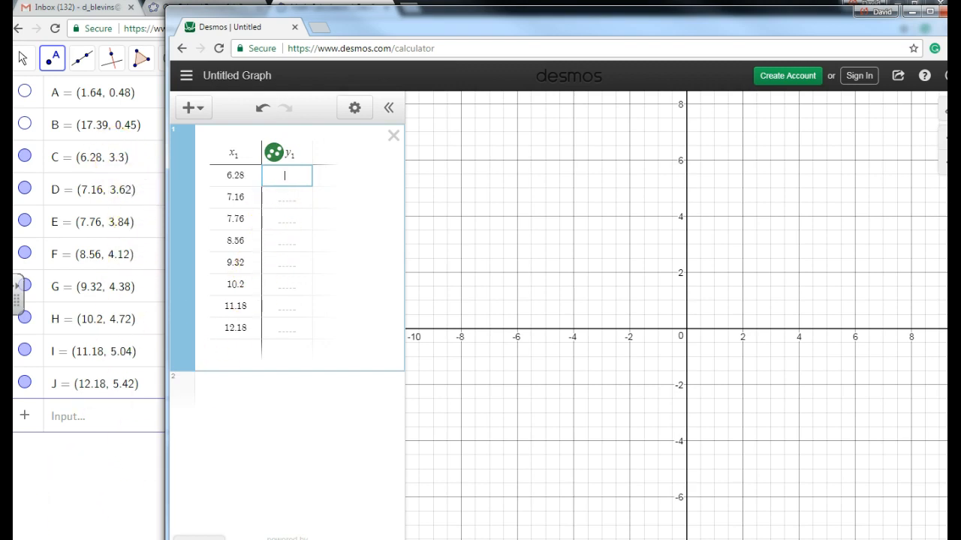
type("3.3 3.62 3.84 4.12 4.38 4.72 5.04 5.42")
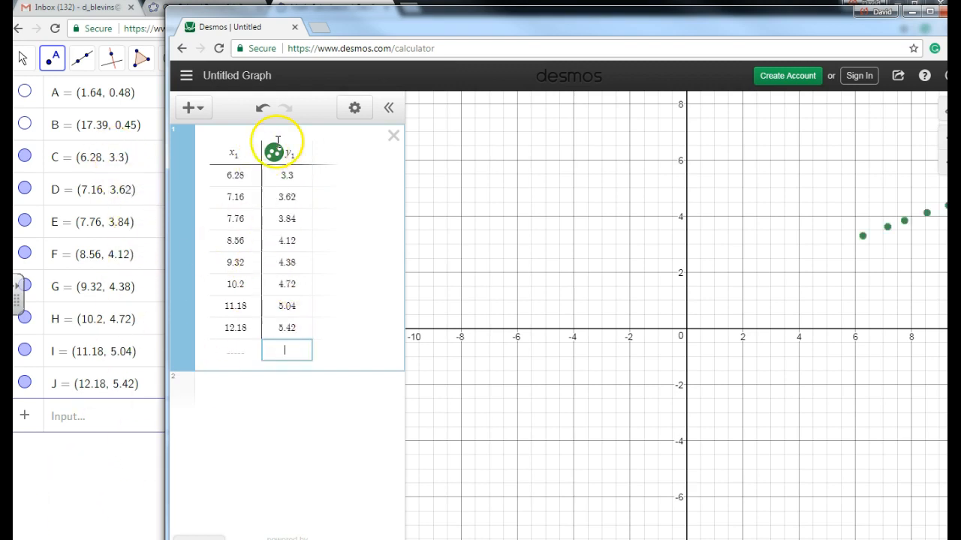
left_click_drag(818, 271, 491, 313)
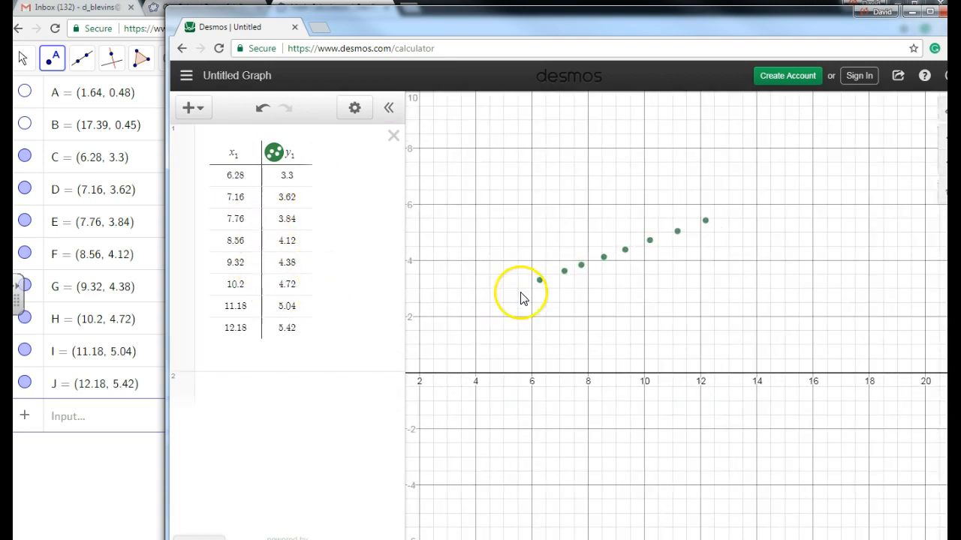
left_click_drag(590, 328, 638, 318)
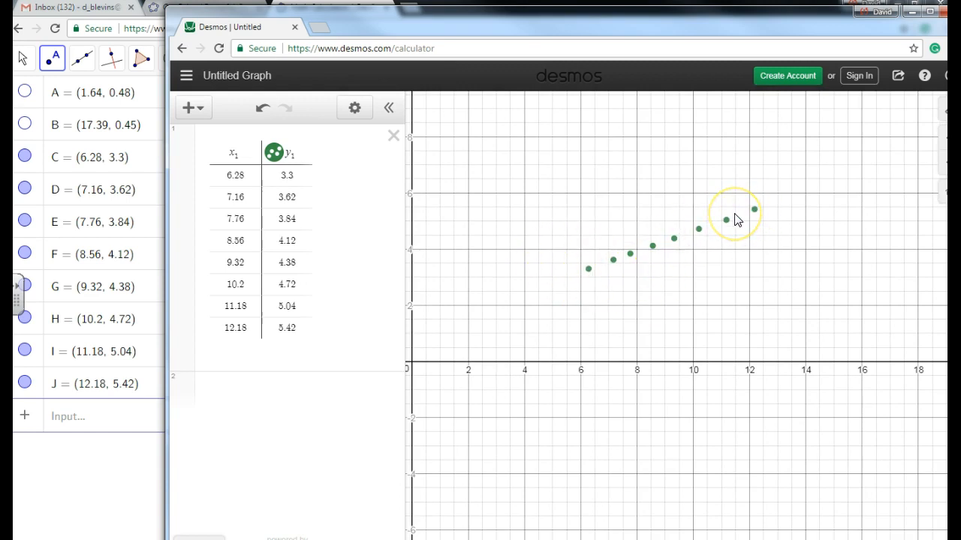
Step: Fit a linear regression to the table data by entering y₁ ~ mx₁ + b below the table
left_click(281, 308)
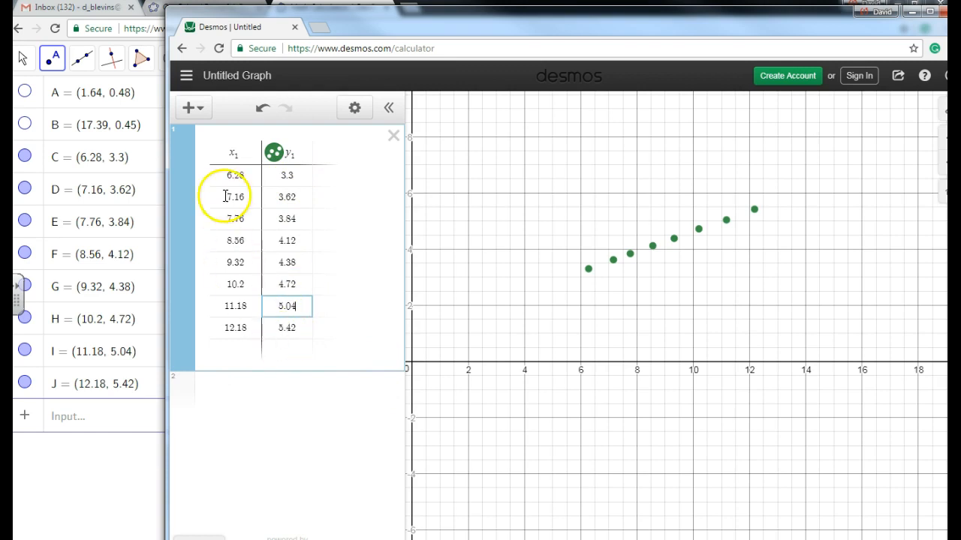
left_click(233, 397)
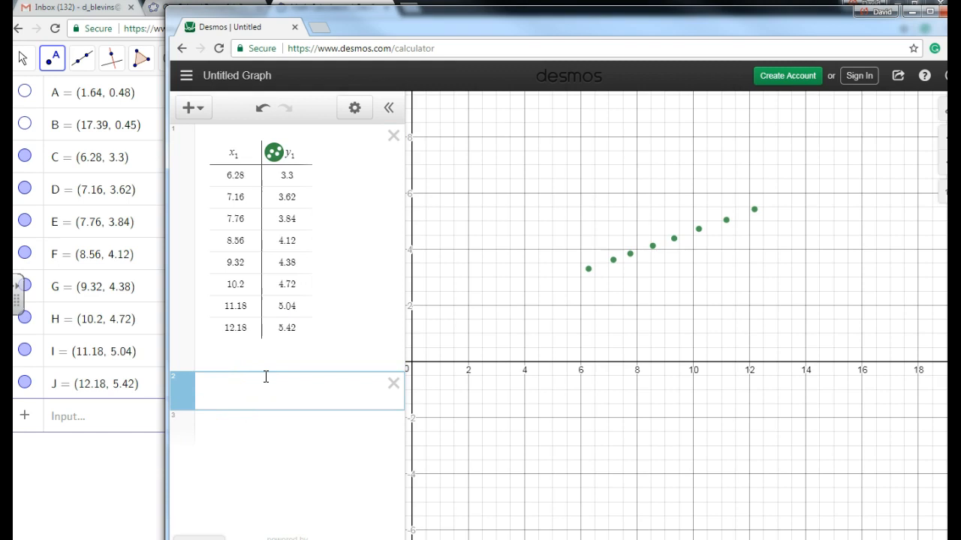
type("y1")
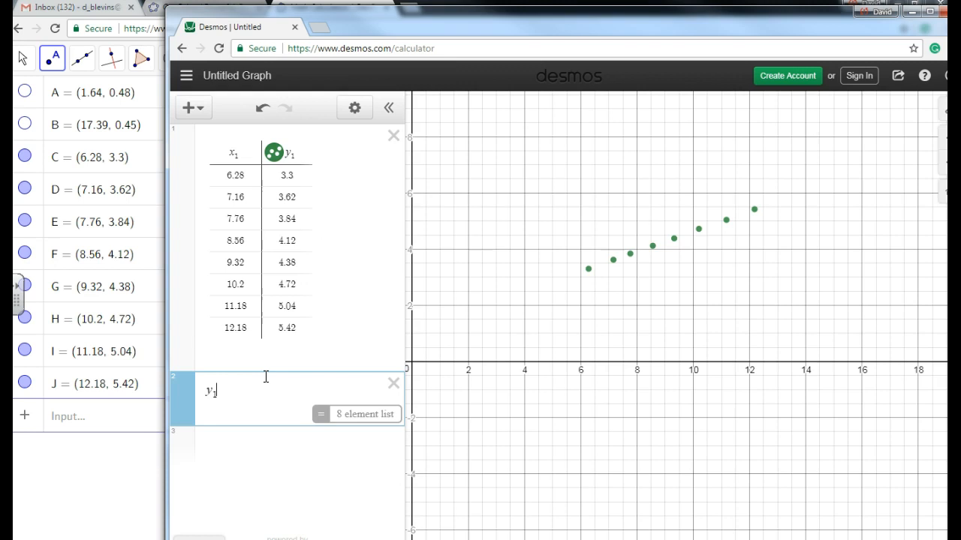
type("~")
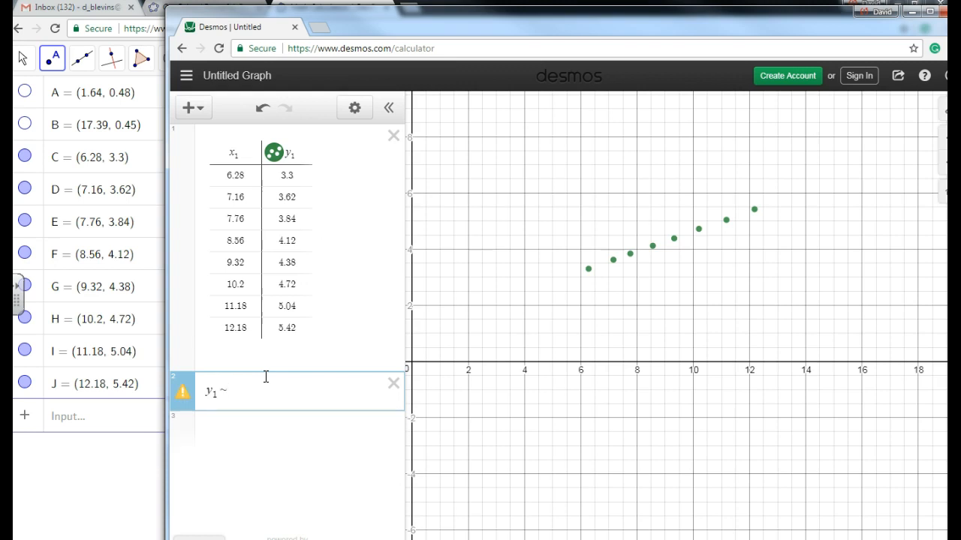
left_click(228, 389)
type("mx1 + b")
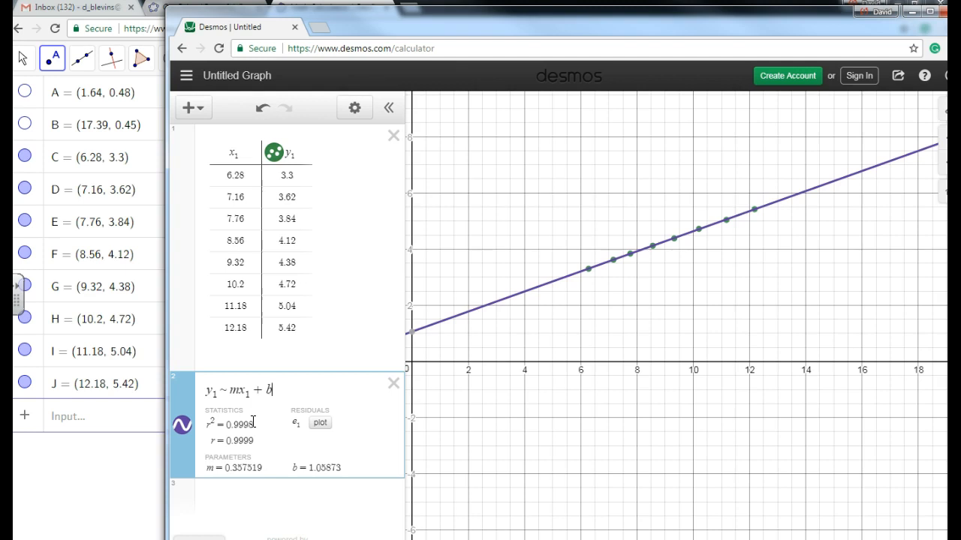
Step: Arrange the Desmos and GeoGebra windows side by side, with GeoGebra on the left half of the screen
left_click(271, 404)
left_click_drag(496, 25, 960, 98)
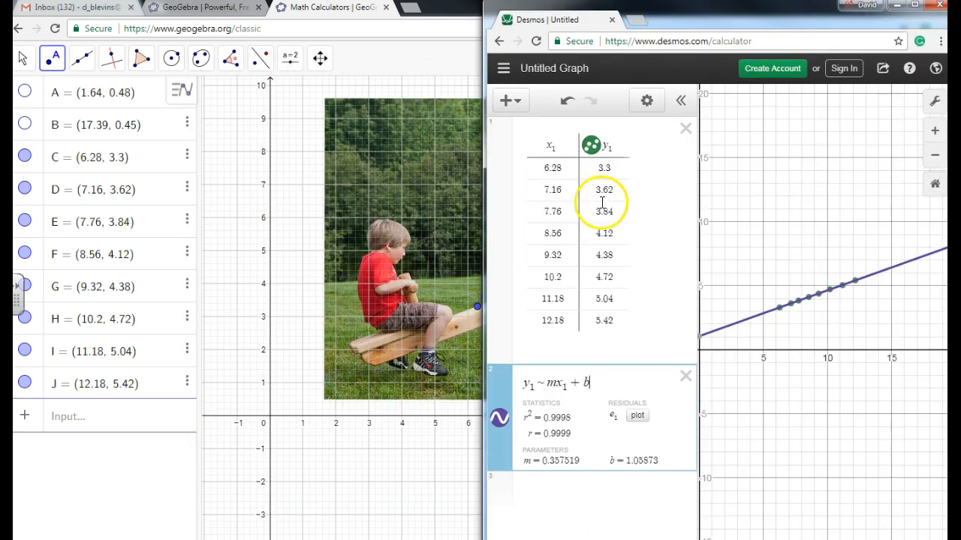
left_click(444, 13)
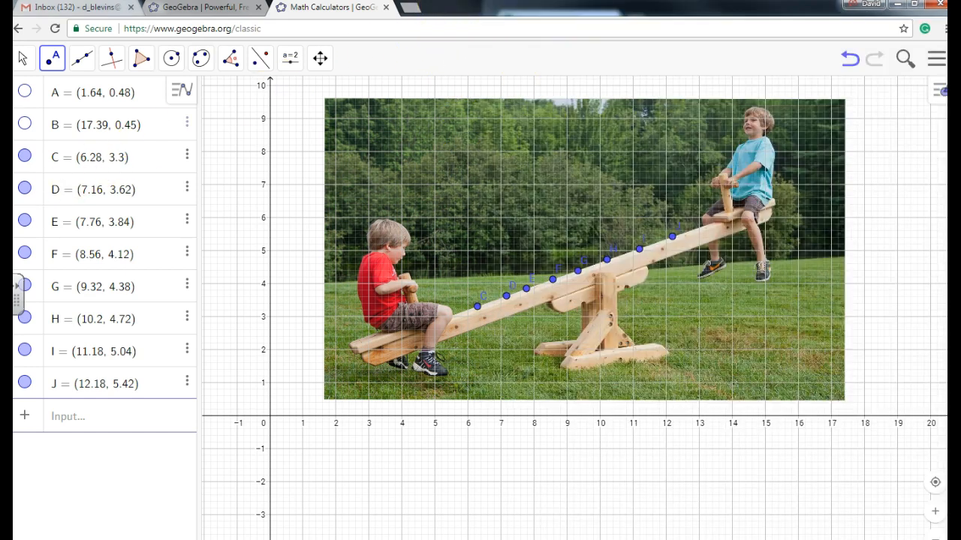
key("super+Left")
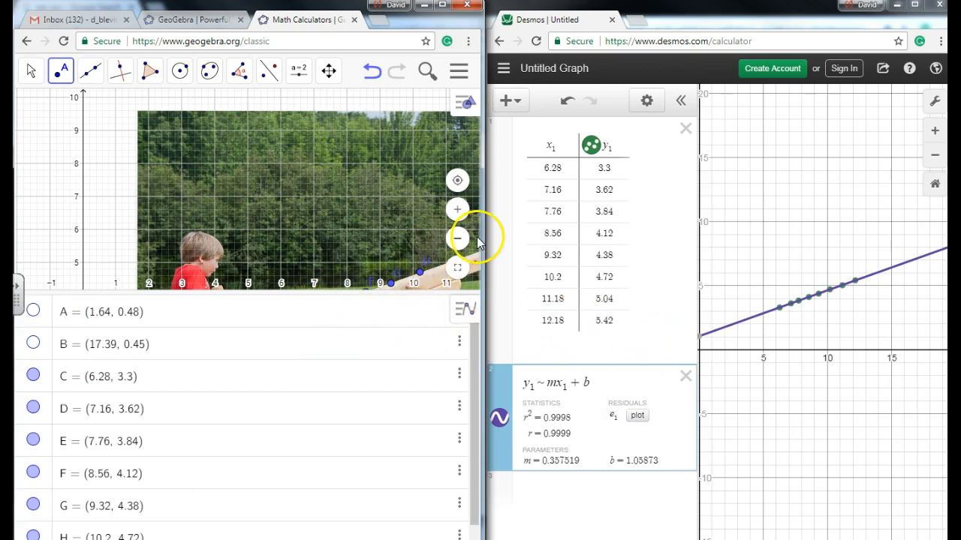
Step: Add the line y = 0.3575x + 1.059 in GeoGebra, maximize its window and dismiss the on-screen keyboard
left_click_drag(473, 343, 476, 412)
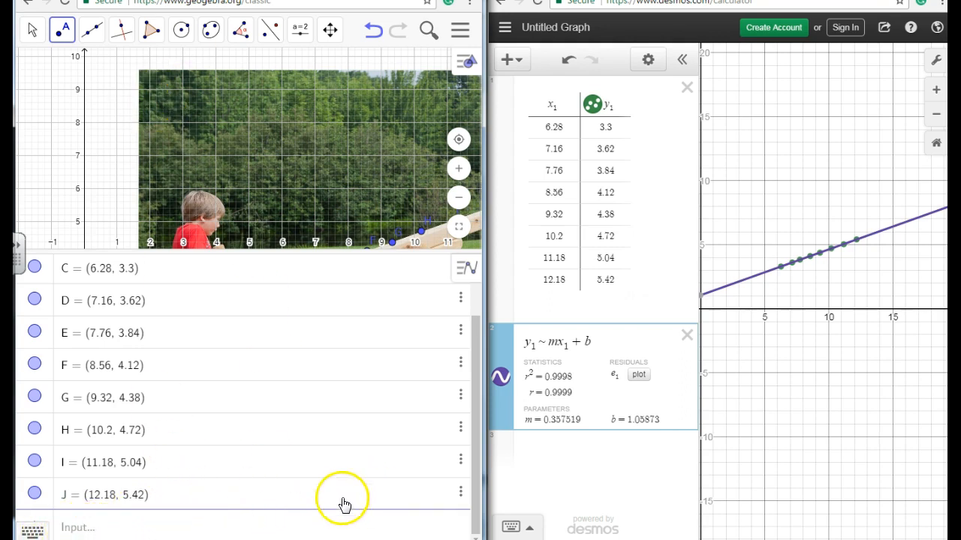
left_click(140, 529)
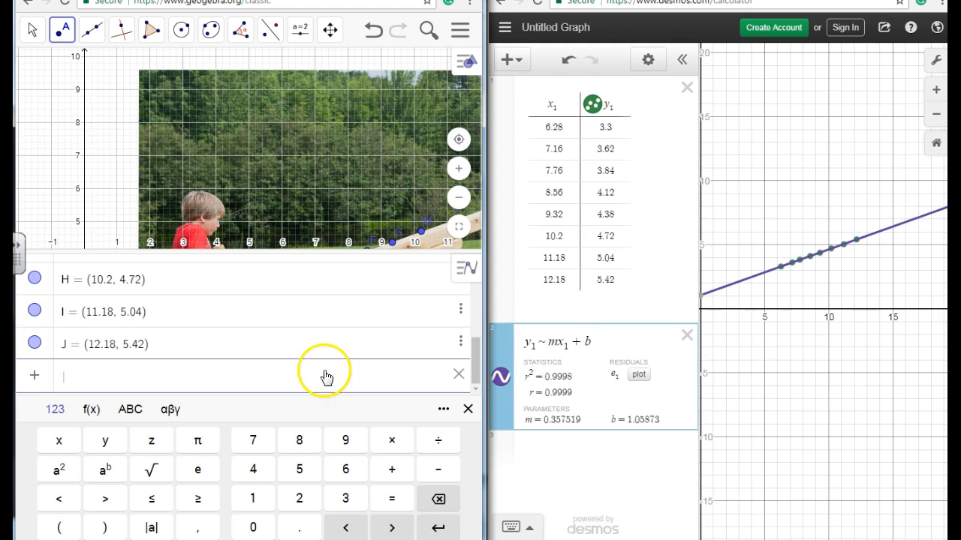
type("y = 0.3575x + 1.059")
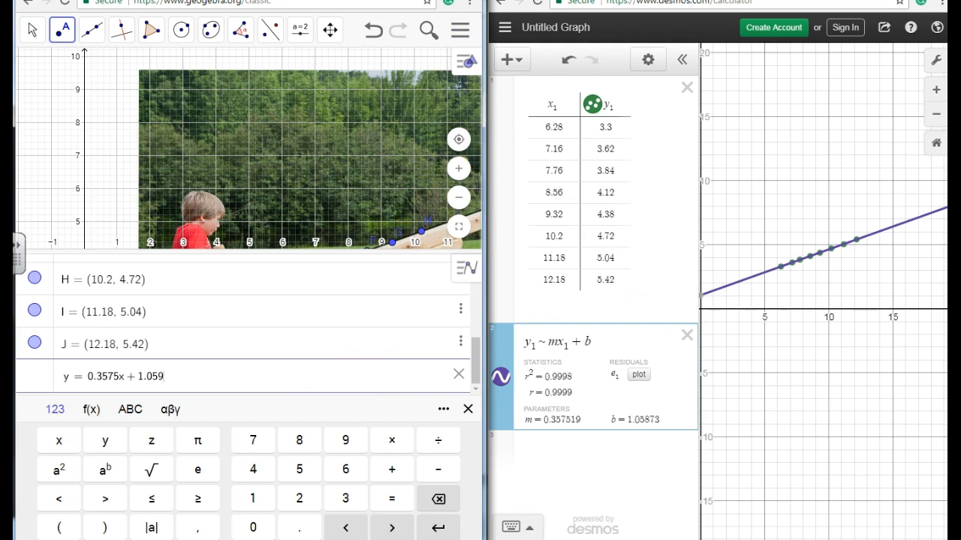
left_click(433, 1)
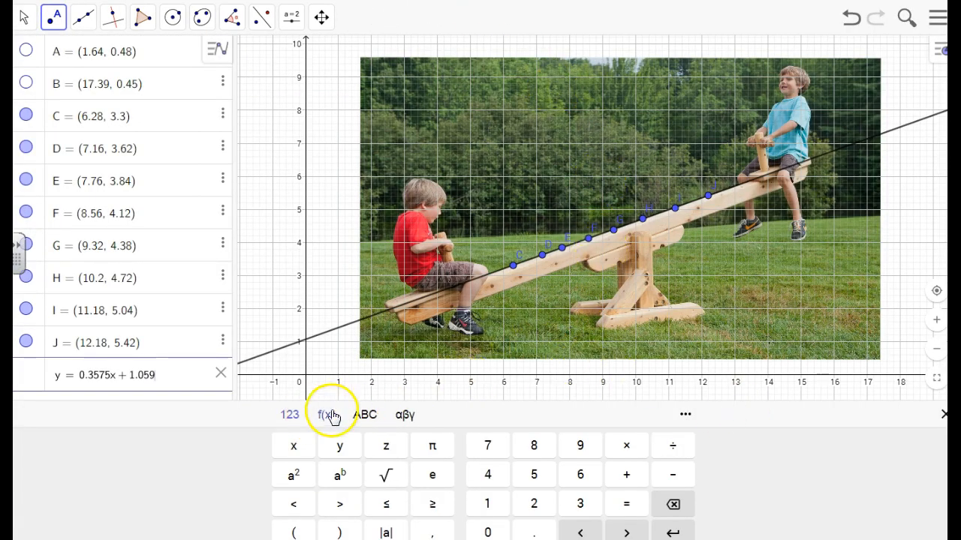
left_click(942, 414)
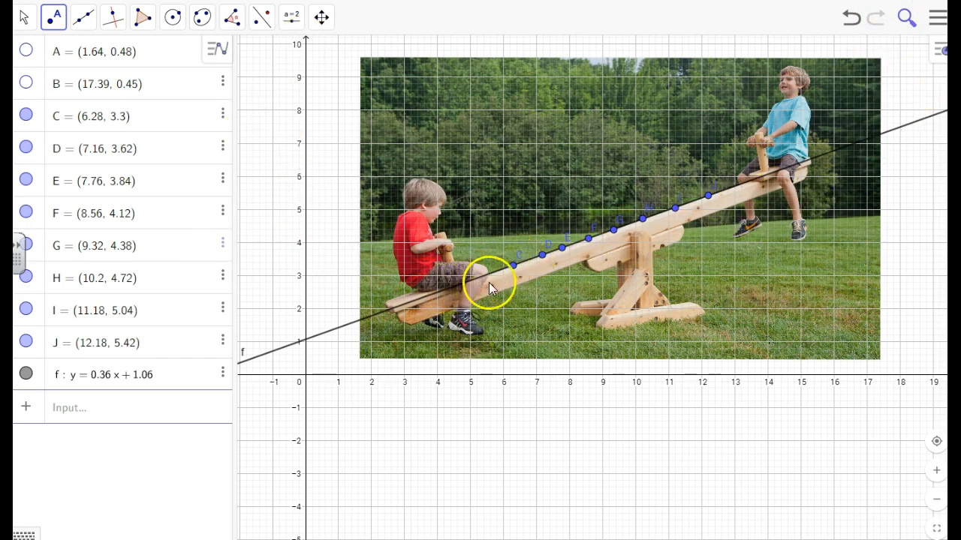
Step: Open the object properties of line f and colour it red (#FF0000), trying a green shade before settling on red
right_click(325, 342)
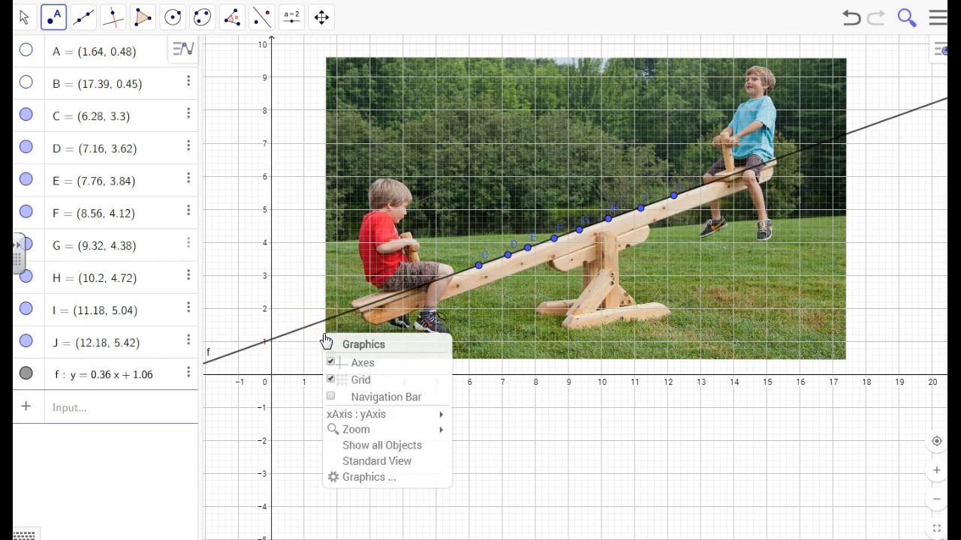
right_click(305, 336)
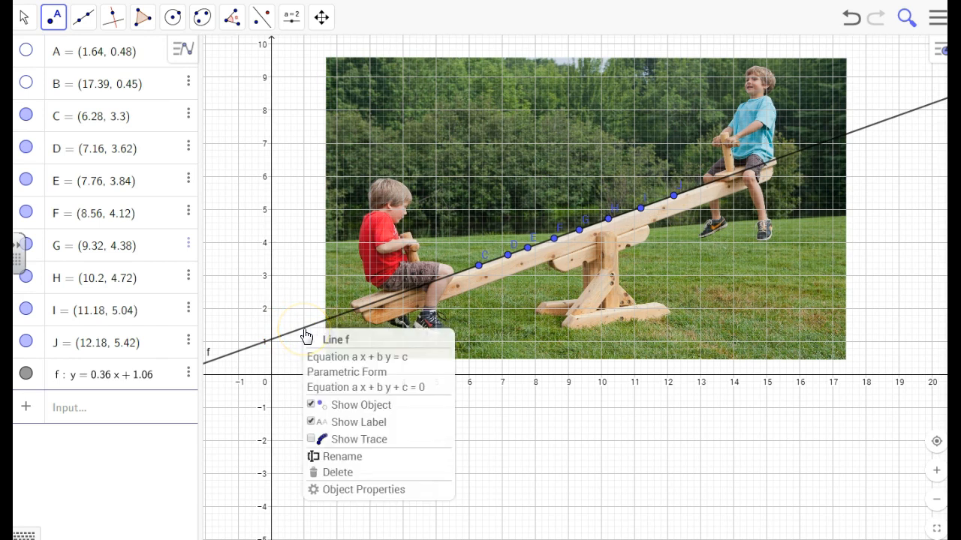
left_click(373, 491)
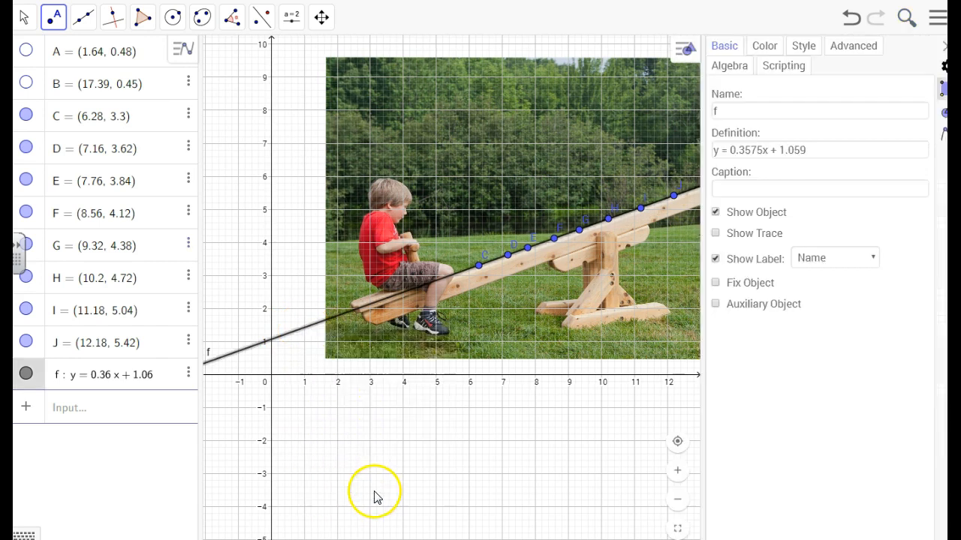
left_click(765, 48)
left_click(736, 102)
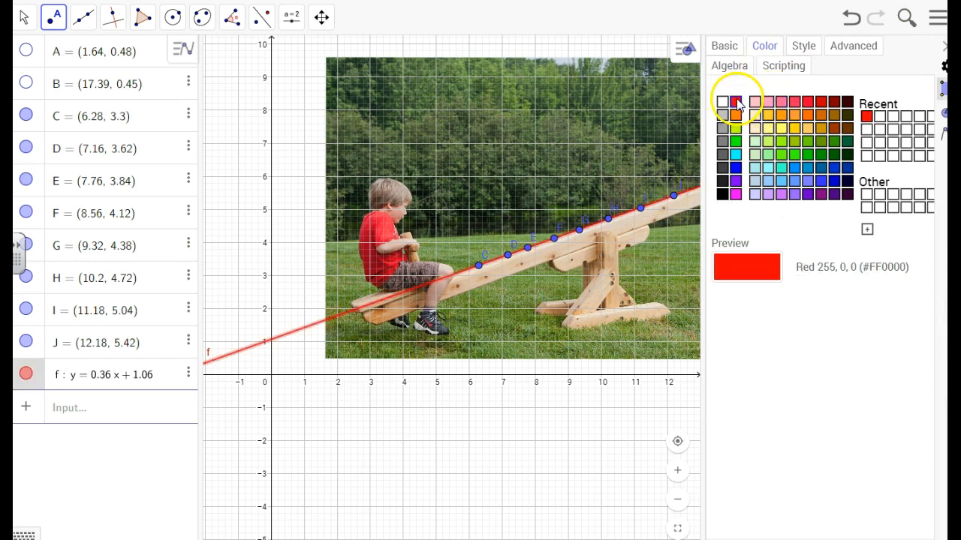
left_click(794, 155)
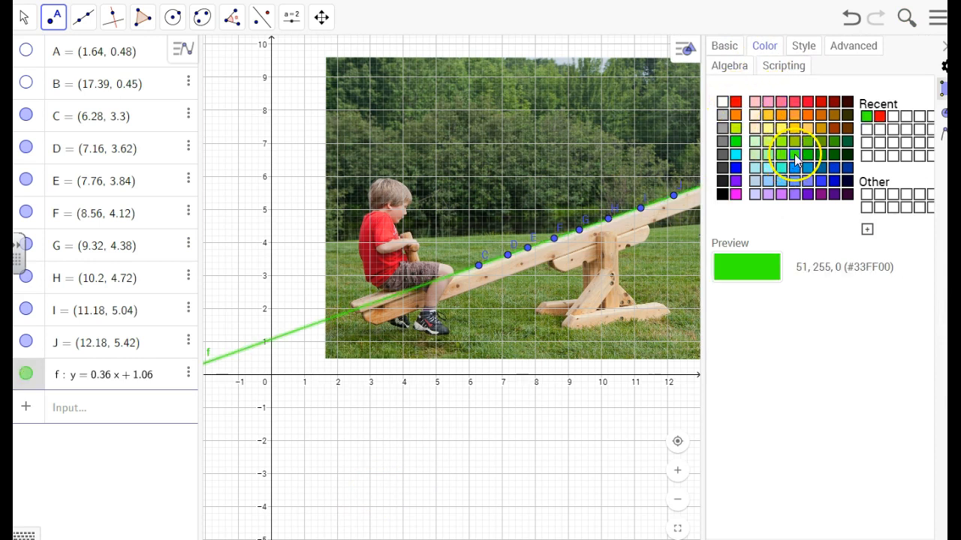
left_click(736, 103)
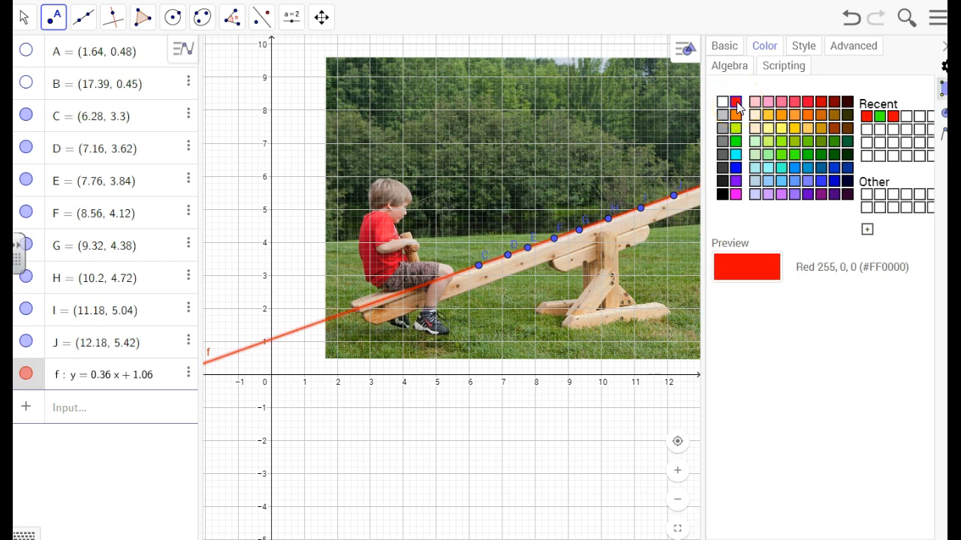
Step: Set line f's thickness to 5, try a dashed style, return it to solid and close the properties
left_click(803, 49)
mouse_move(753, 107)
left_mouse_down()
mouse_move(767, 110)
mouse_move(746, 112)
left_mouse_up()
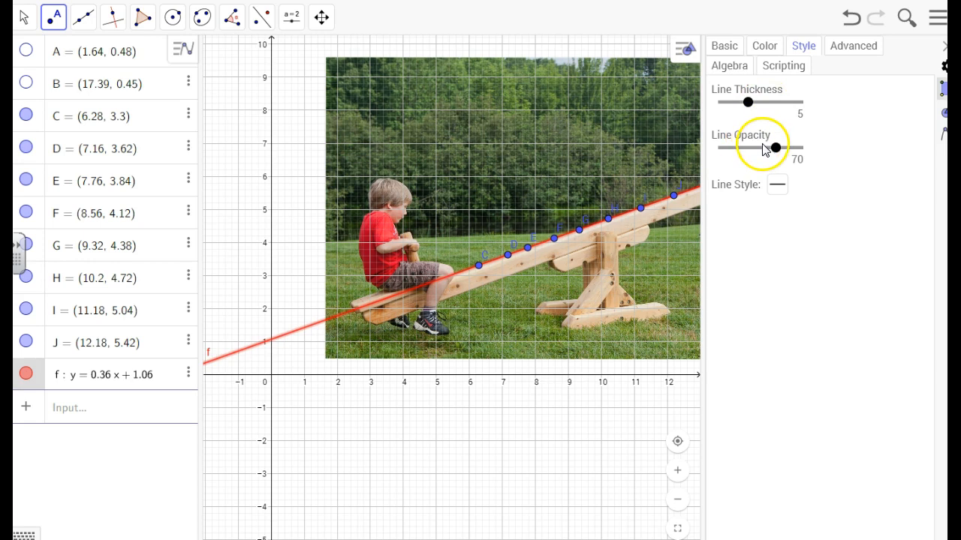
left_click(773, 186)
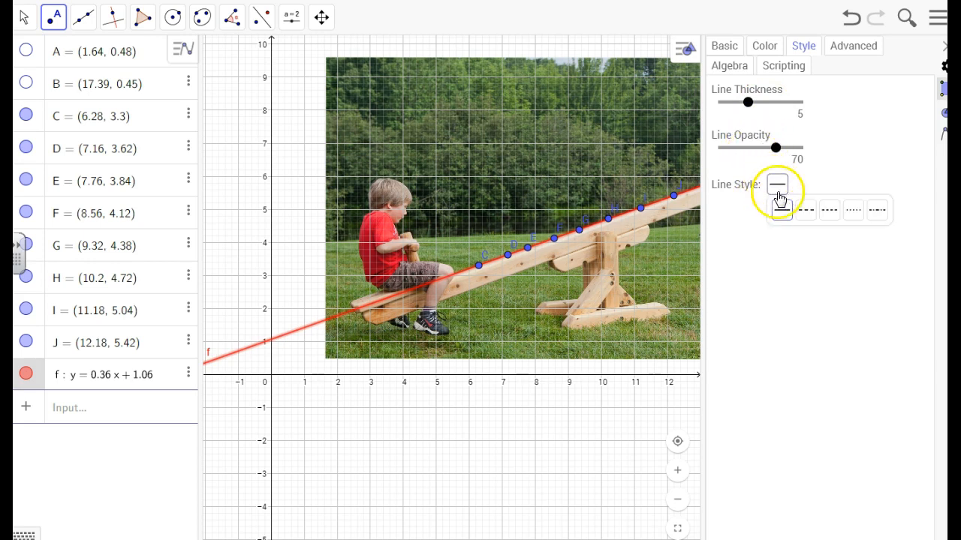
left_click(801, 209)
left_click(779, 188)
left_click(785, 208)
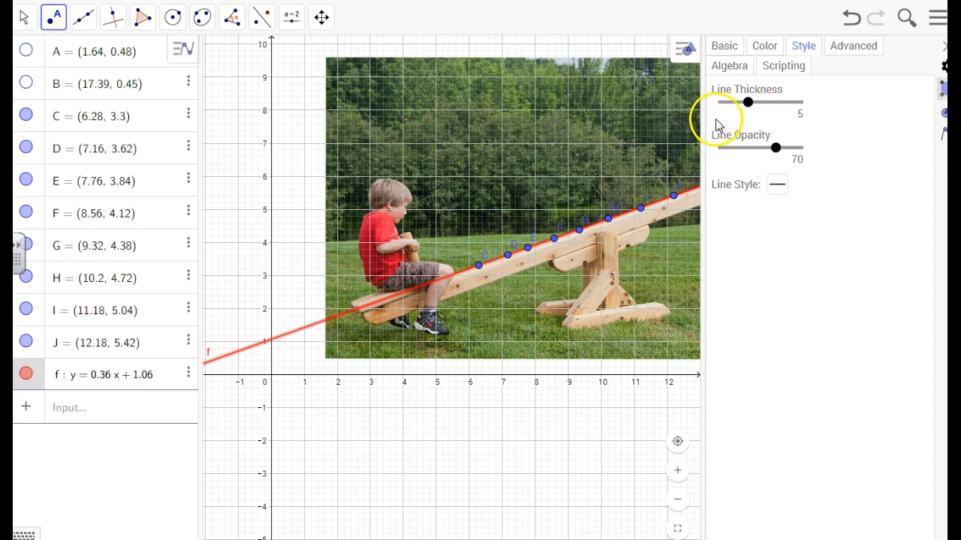
left_click(943, 49)
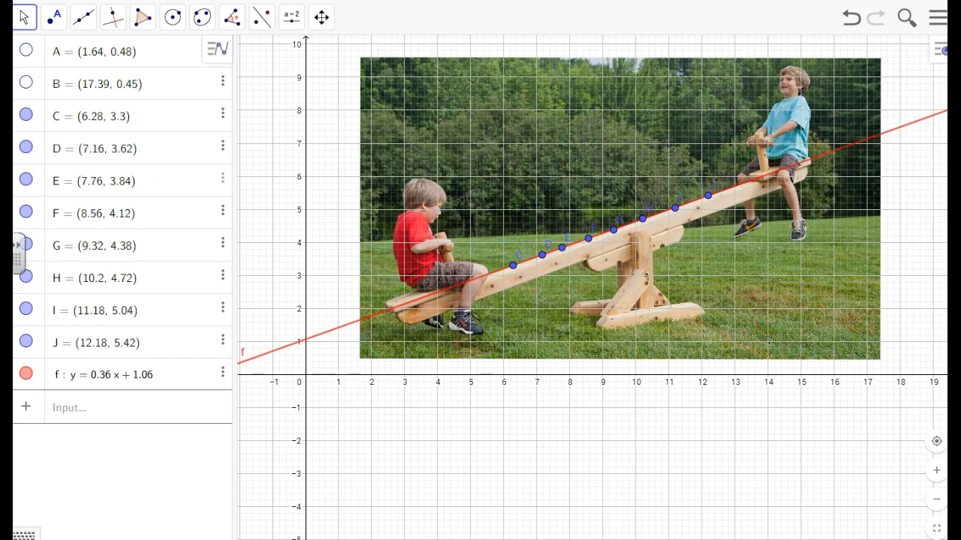
Step: Capture the graph area containing the seesaw photo, axes and red line with the Snipping Tool and copy the snip
left_click_drag(13, 17, 522, 24)
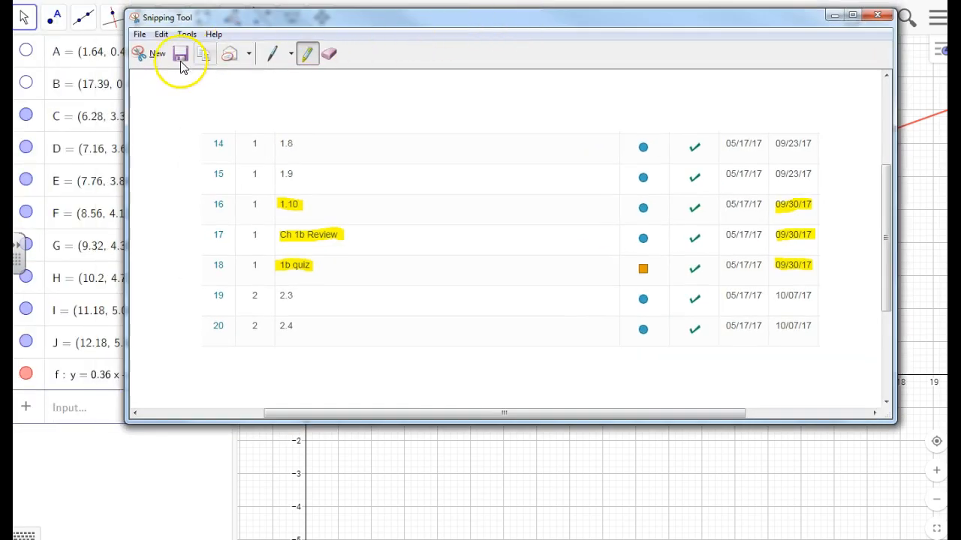
left_click(154, 59)
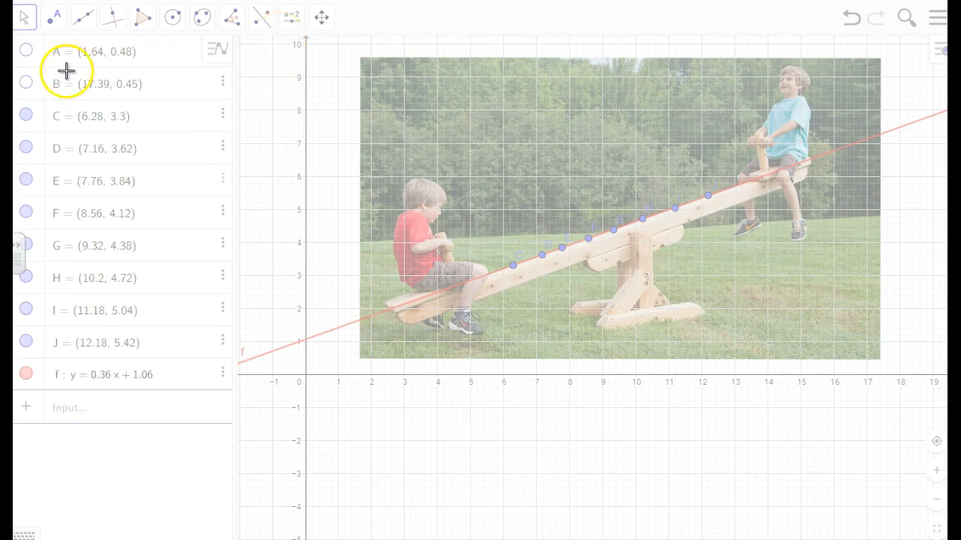
left_click_drag(12, 135, 251, 134)
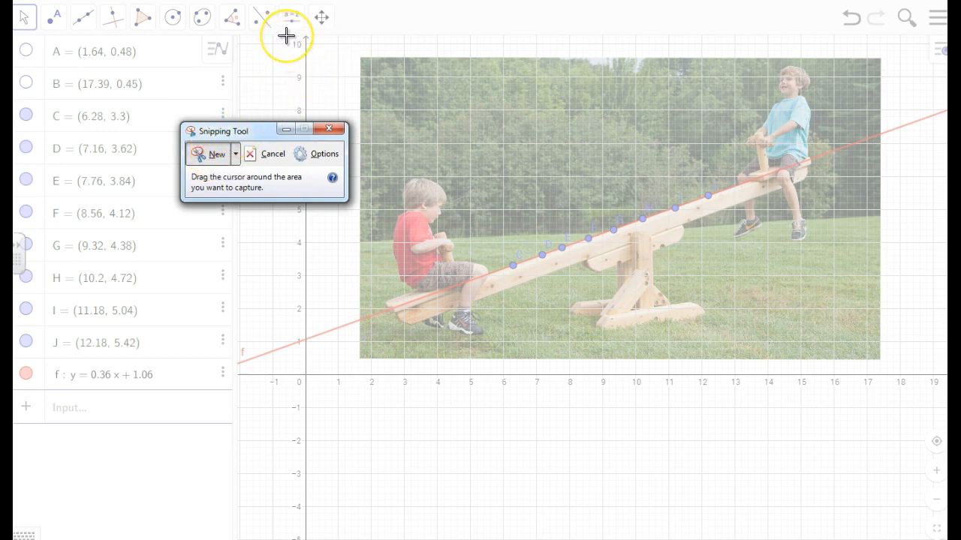
left_click_drag(286, 36, 910, 407)
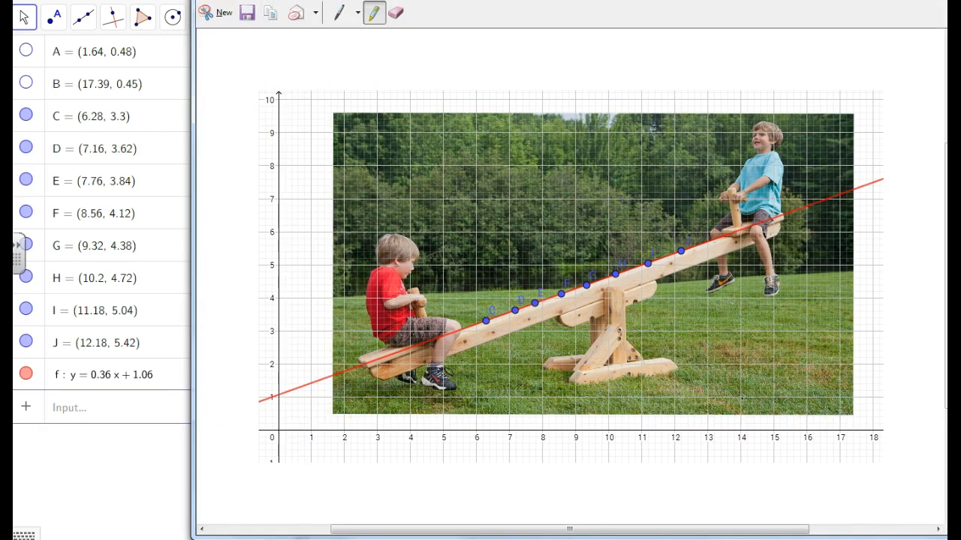
left_click(268, 25)
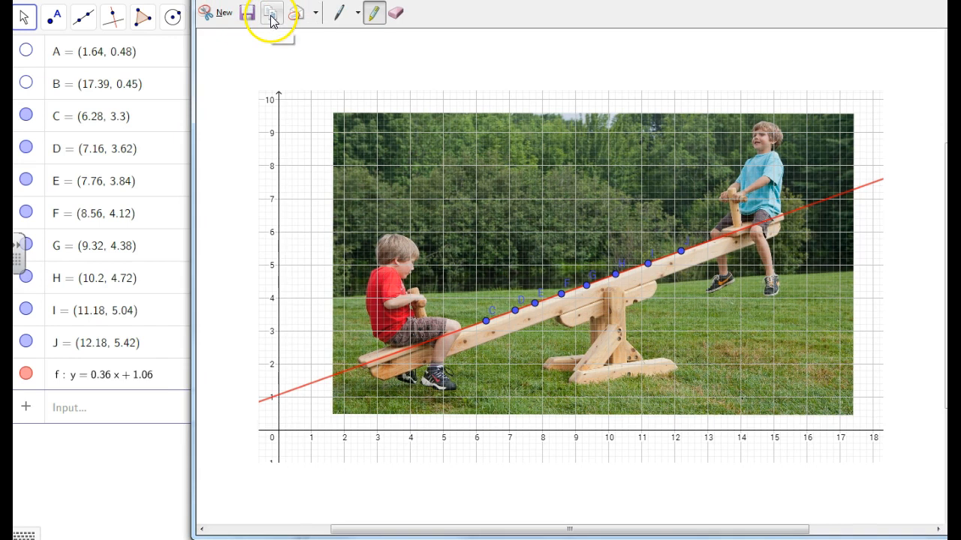
Step: Switch to PowerPoint, paste the snip onto the blank slide, and resize and reposition the picture
key("alt+Tab")
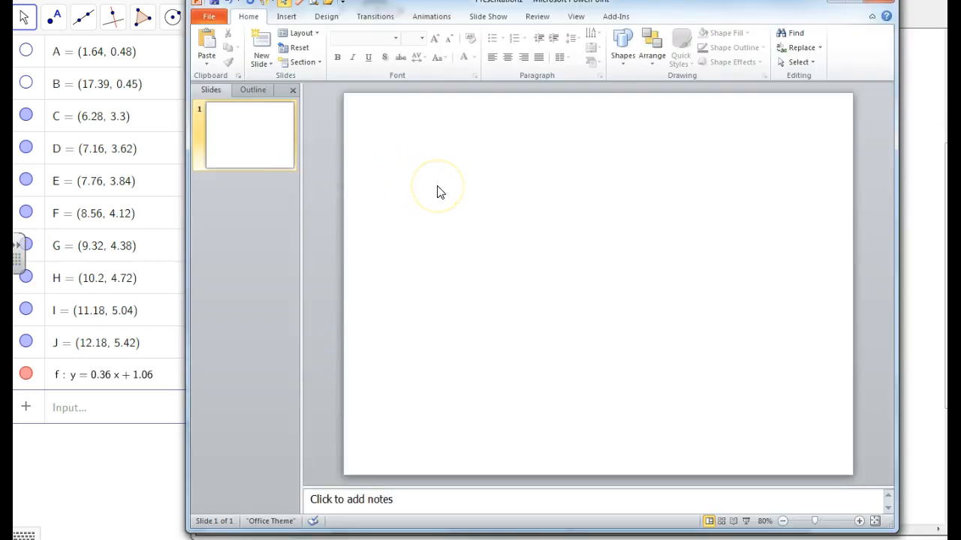
key("ctrl+v")
left_click(483, 327)
left_click_drag(848, 133, 802, 163)
left_click_drag(682, 246, 715, 233)
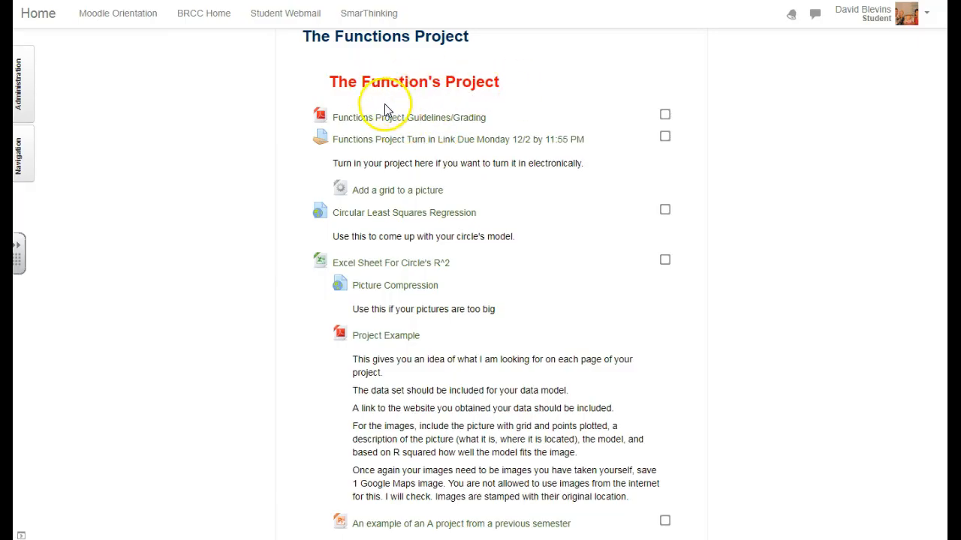
Step: Open the Functions Project Guidelines/Grading document from the Moodle course page and read through its requirements
left_click(449, 120)
scroll(425, 222, "down", 3)
scroll(425, 225, "up", 3)
scroll(421, 173, "down", 3)
scroll(409, 196, "down", 8)
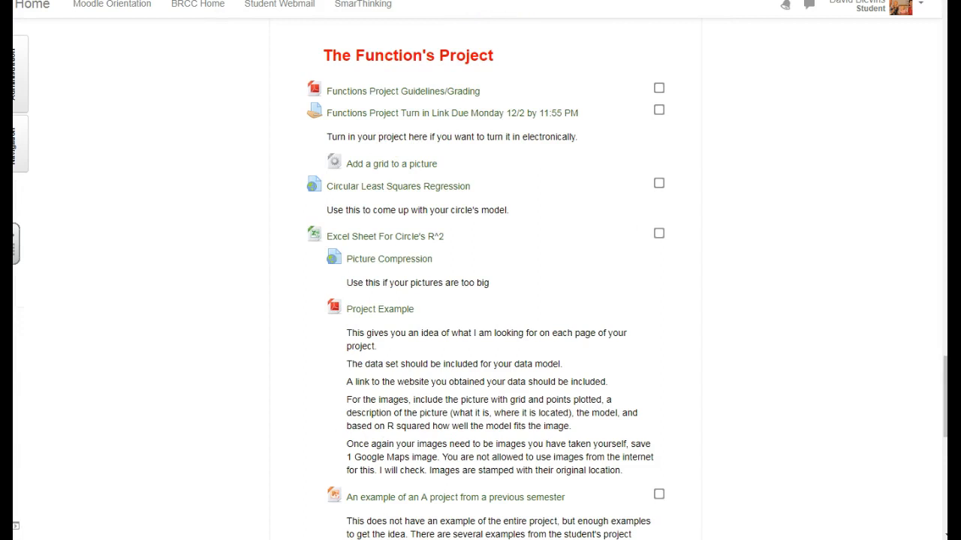
Step: Open the PDF version of the example A project and examine its two linear function slides
scroll(446, 178, "down", 3)
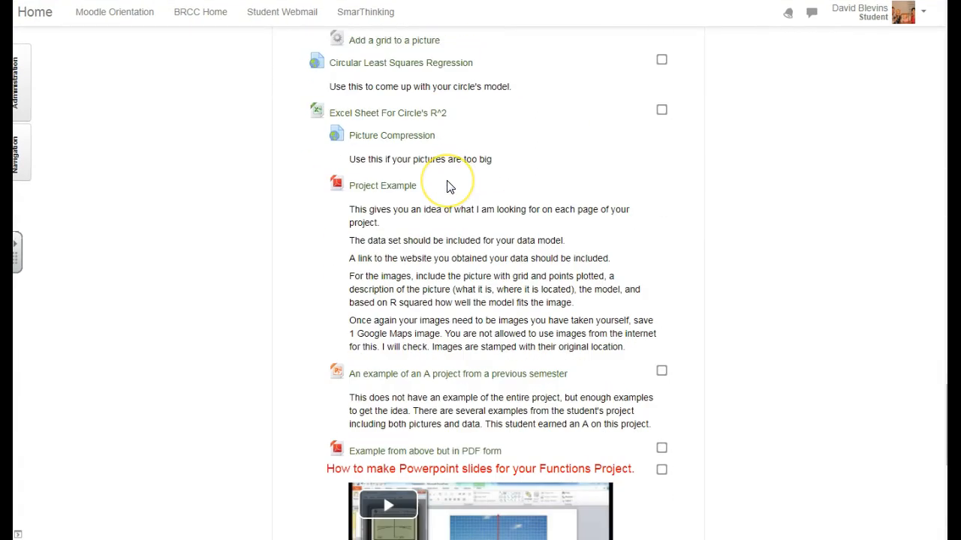
scroll(448, 186, "down", 5)
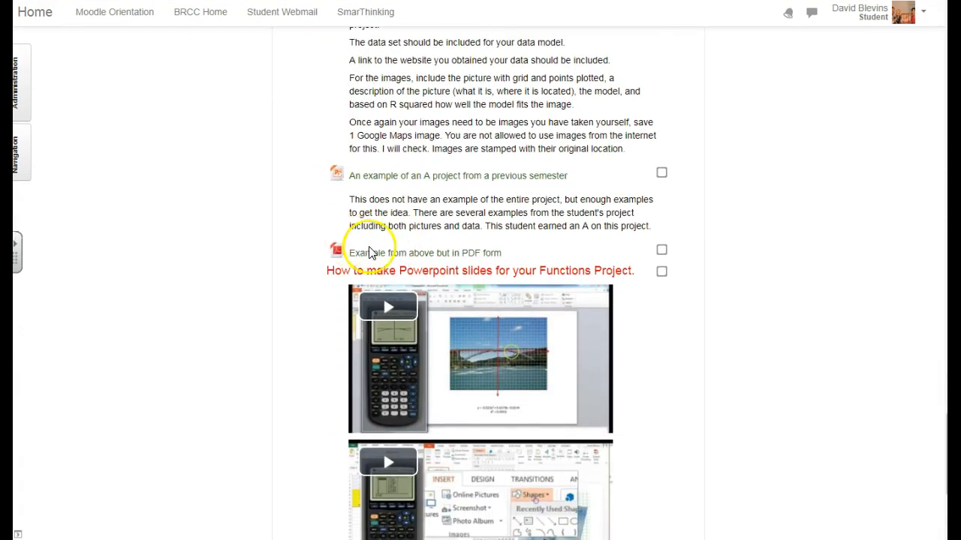
left_click(461, 254)
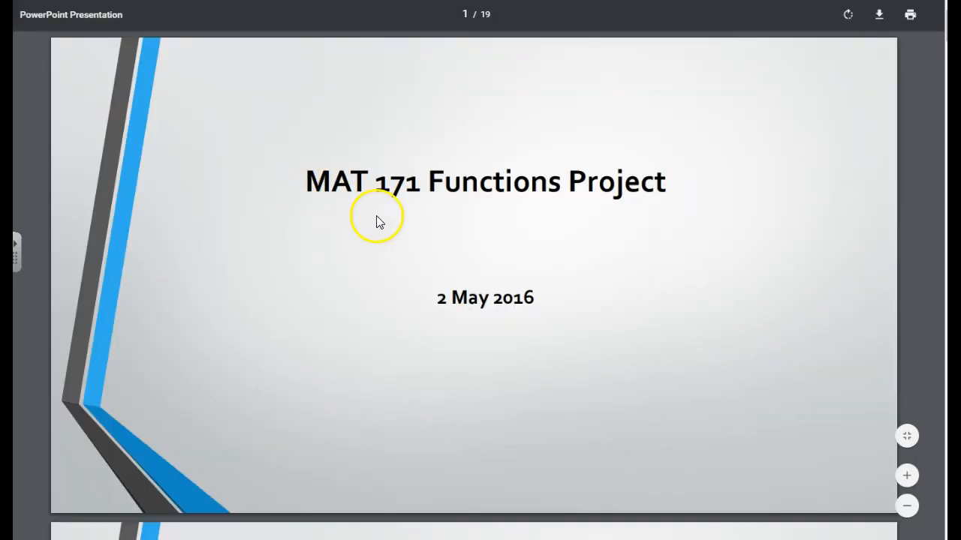
scroll(379, 221, "down", 8)
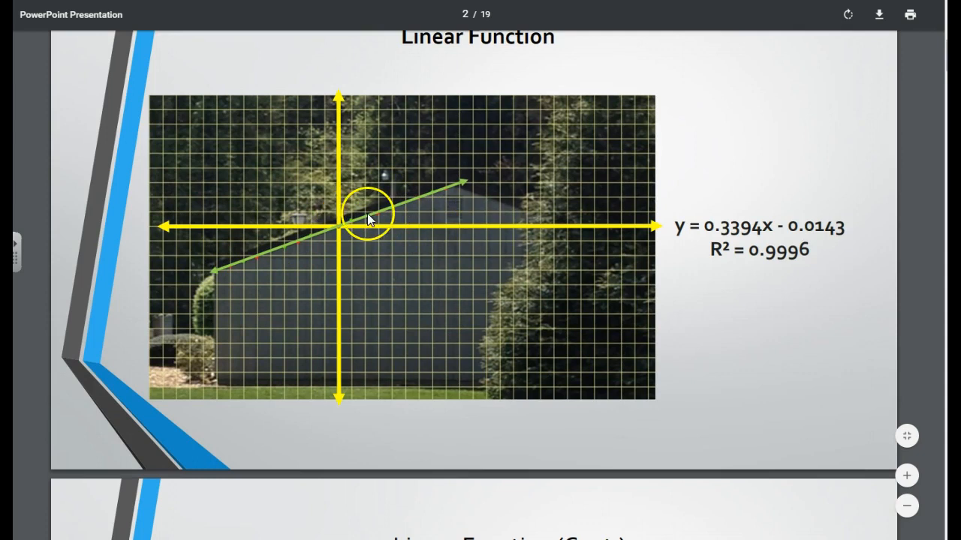
scroll(746, 157, "down", 6)
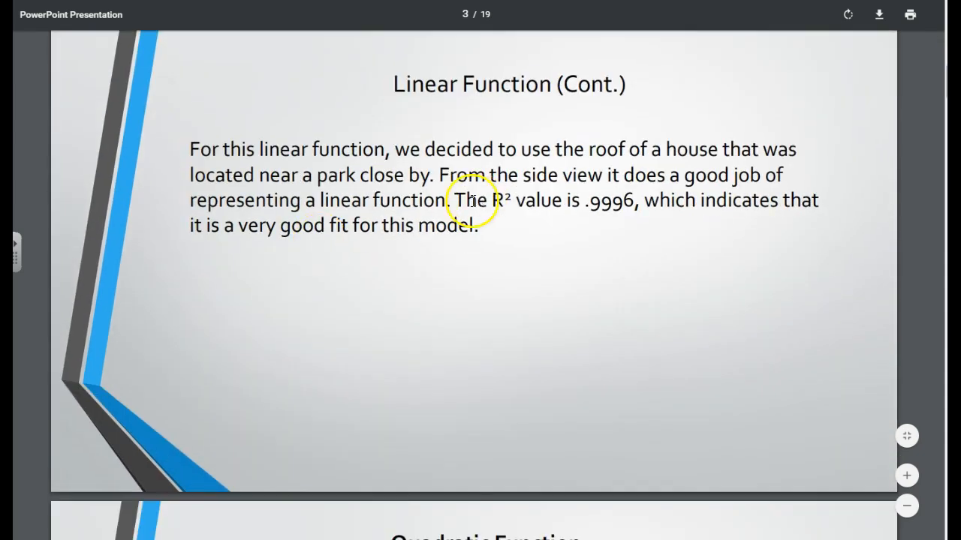
Step: Examine how the example project presents the picture, model and description on its quadratic and degree 4 polynomial slides
scroll(473, 201, "down", 9)
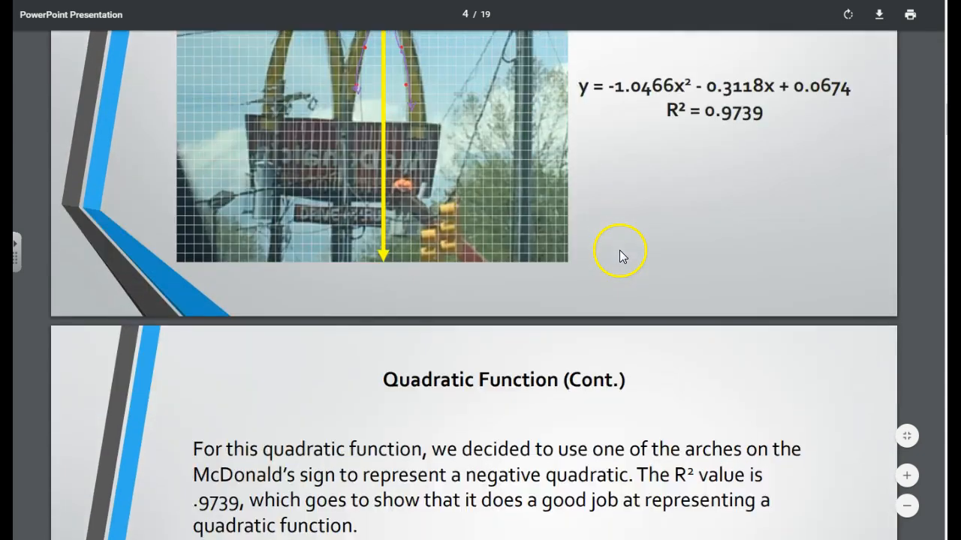
scroll(493, 283, "down", 3)
scroll(489, 292, "up", 2)
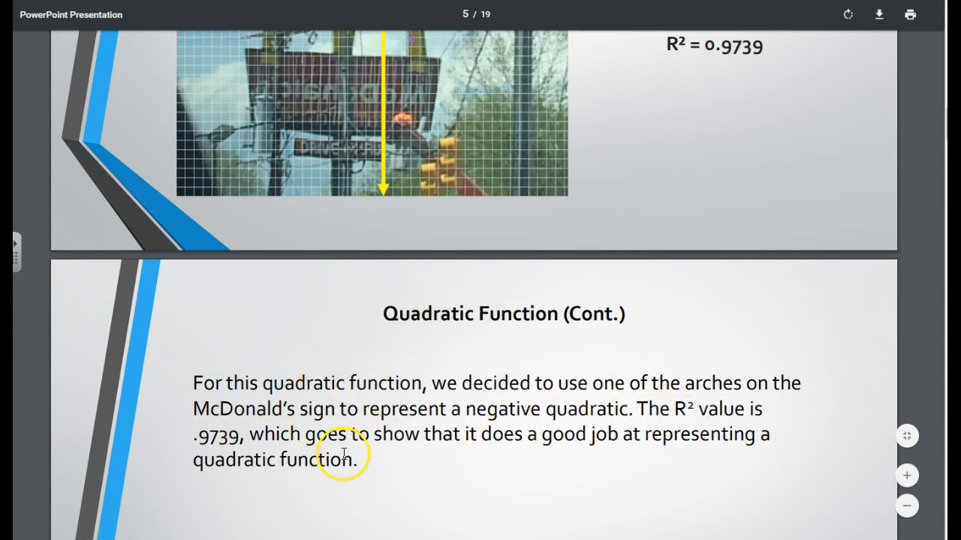
scroll(344, 454, "up", 4)
scroll(418, 329, "down", 4)
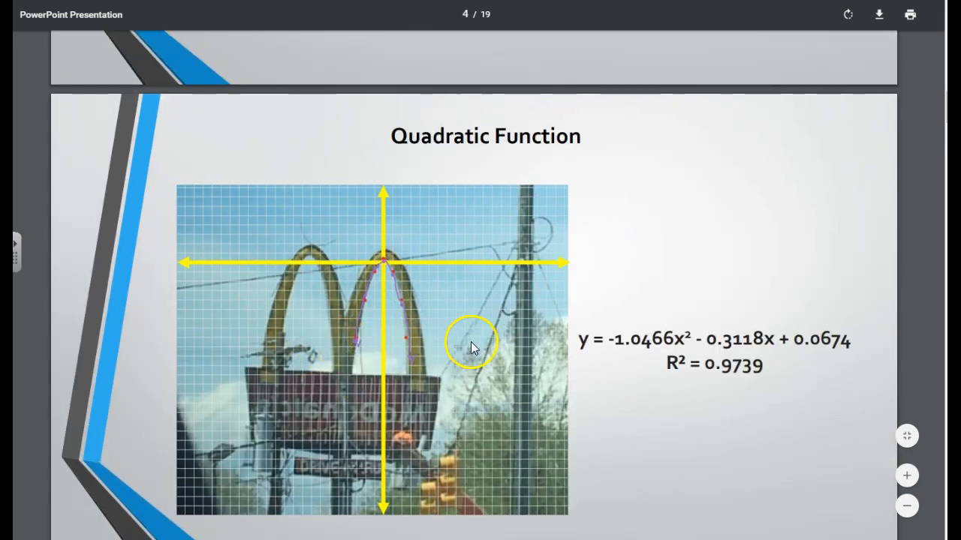
scroll(462, 313, "down", 3)
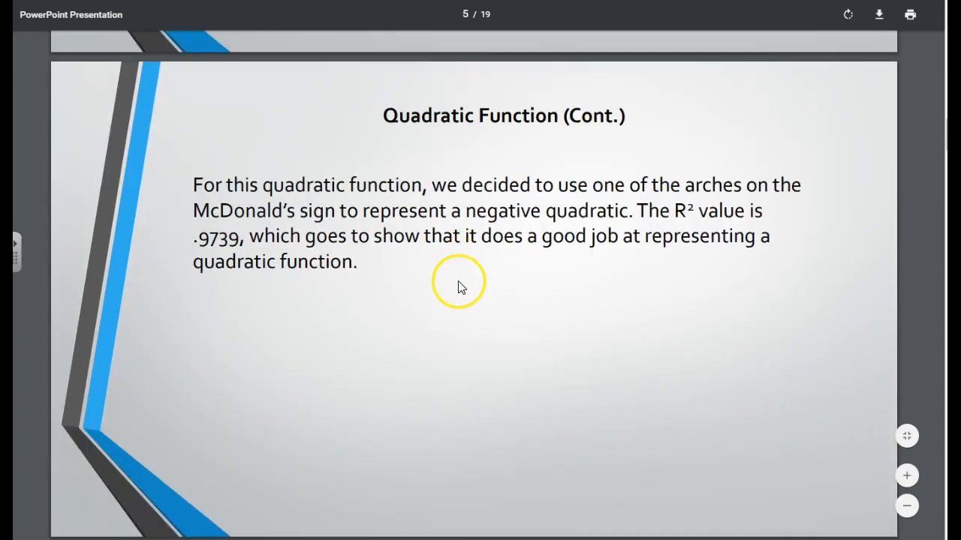
scroll(446, 347, "down", 4)
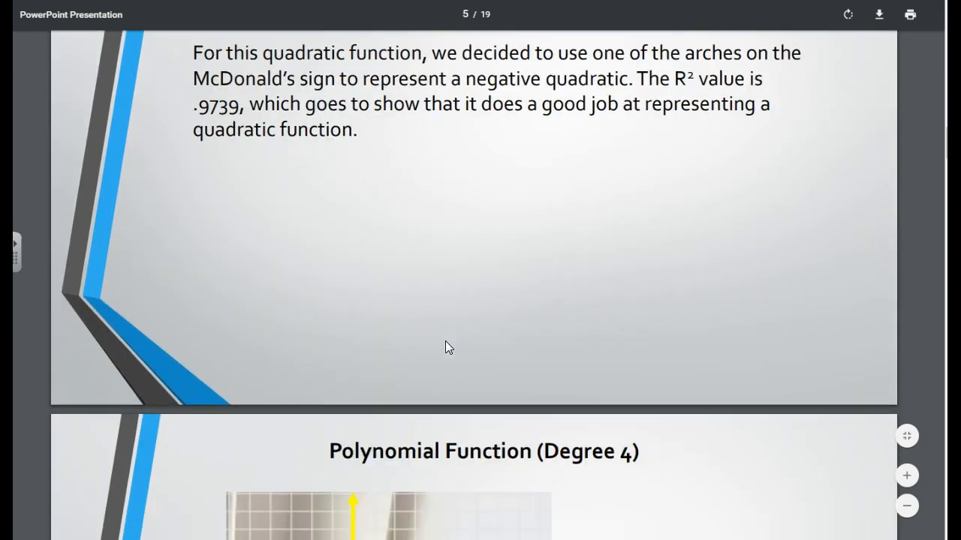
scroll(445, 347, "down", 3)
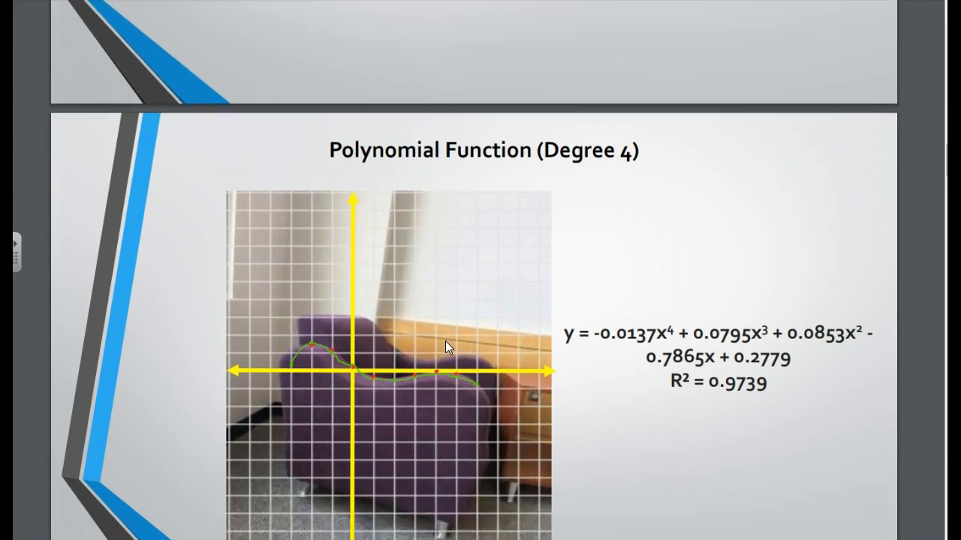
scroll(445, 340, "up", 9)
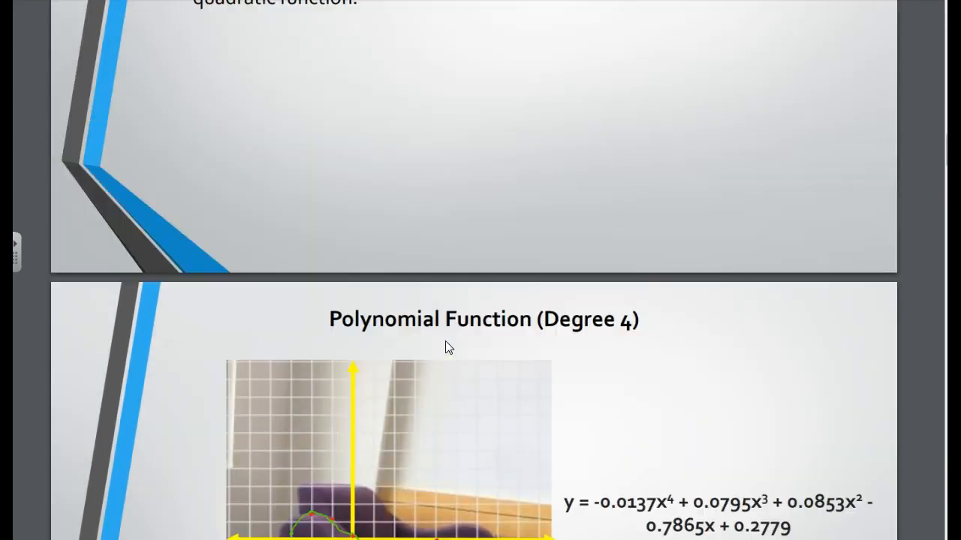